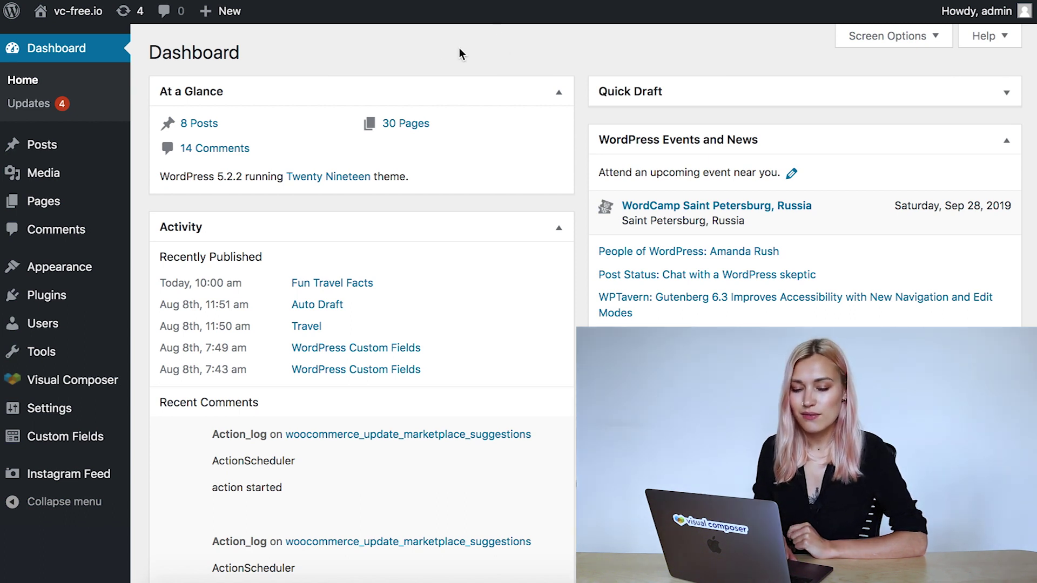
Go to Appearance > Widgets in the admin sidebar
{"action": "mouse_move", "coordinate": [134, 270]}
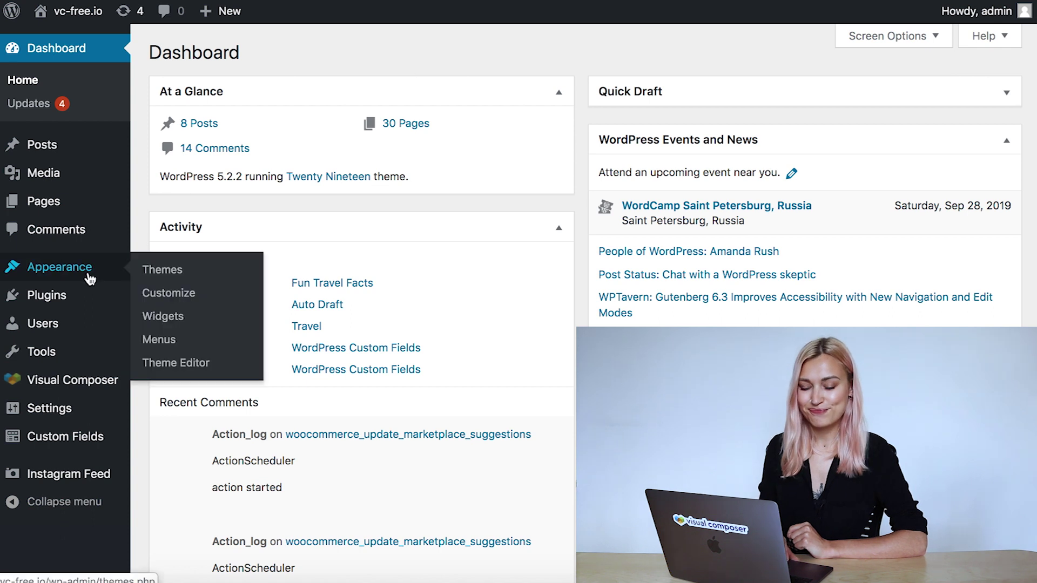
{"action": "left_click", "coordinate": [183, 319]}
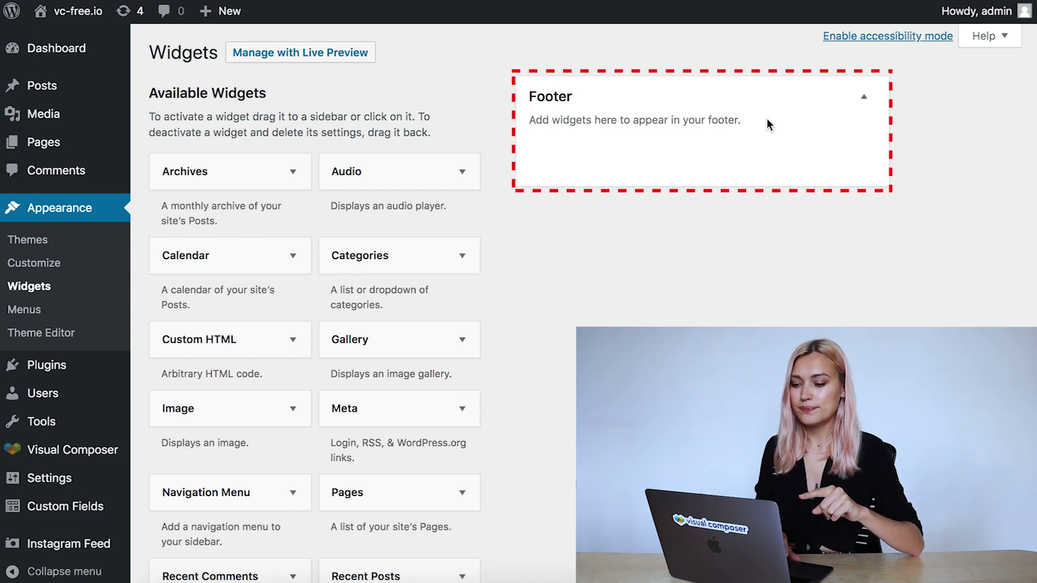
Activate the Visual Composer Starter theme, then return to the Widgets screen
{"action": "left_click", "coordinate": [56, 249]}
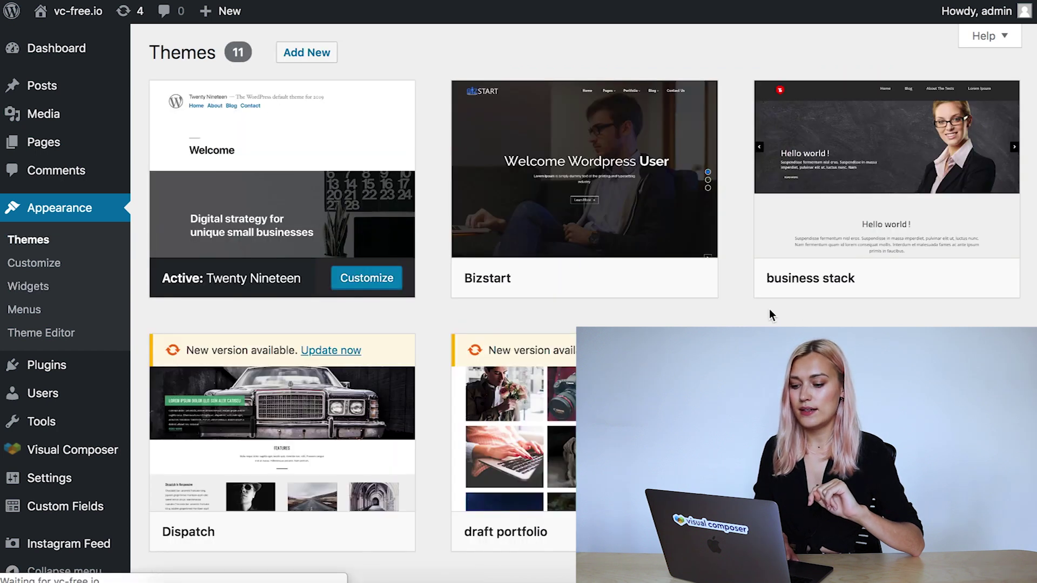
{"action": "scroll", "coordinate": [769, 309], "scroll_direction": "down", "scroll_amount": 10}
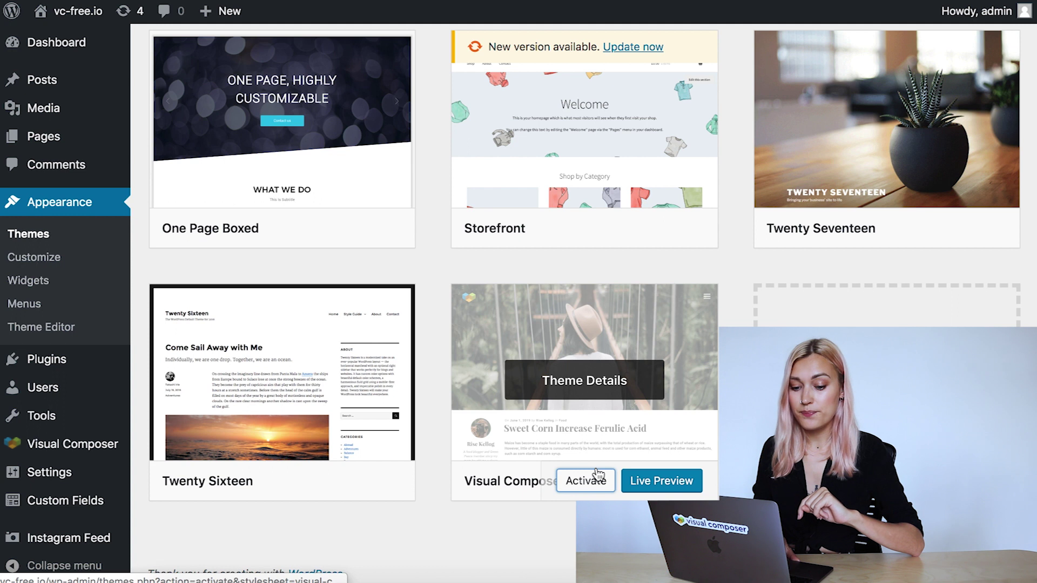
{"action": "left_click", "coordinate": [598, 475]}
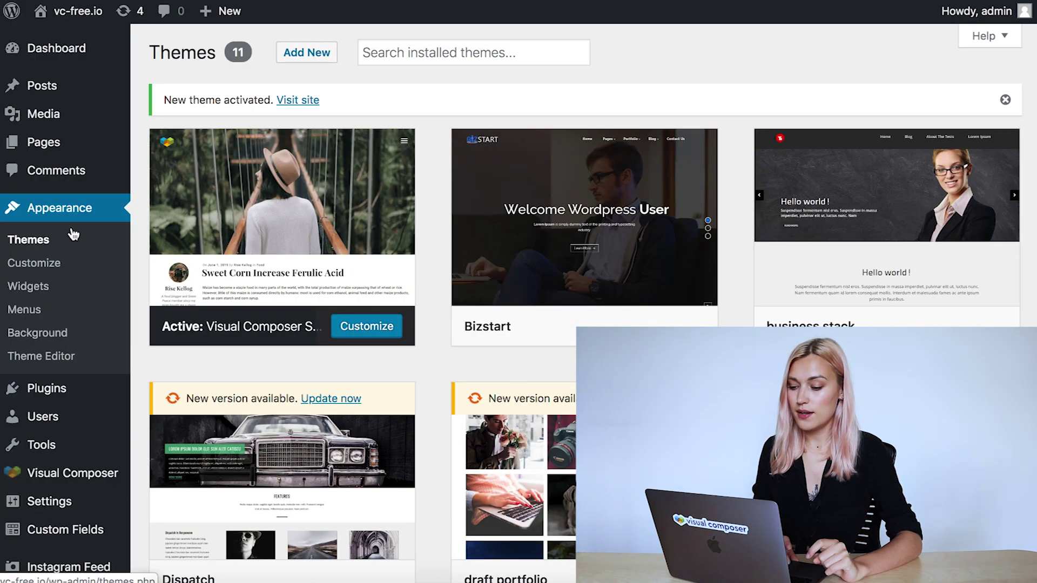
{"action": "left_click", "coordinate": [41, 292]}
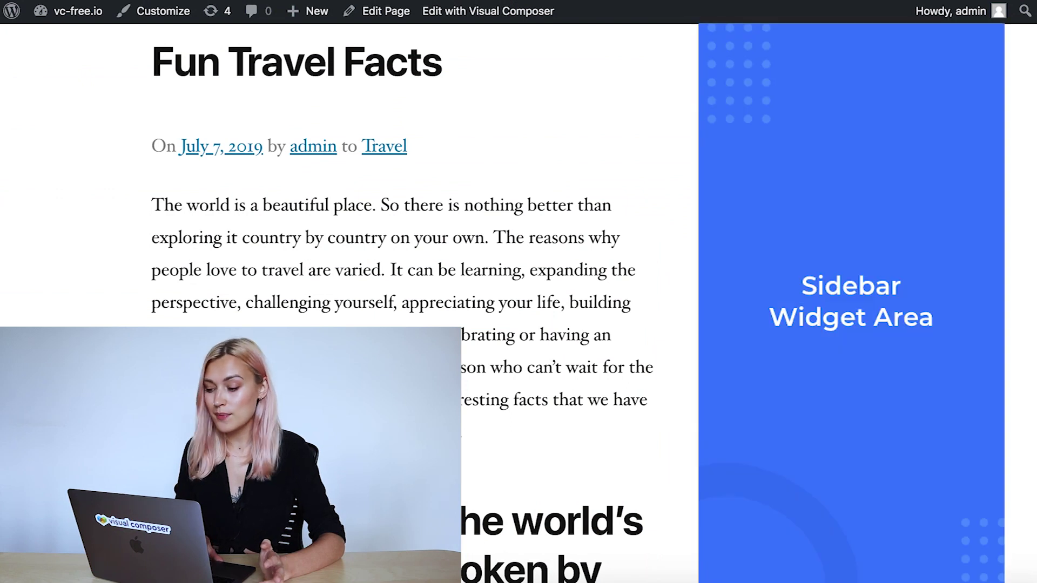
{"action": "scroll", "coordinate": [402, 303], "scroll_direction": "down", "scroll_amount": 12}
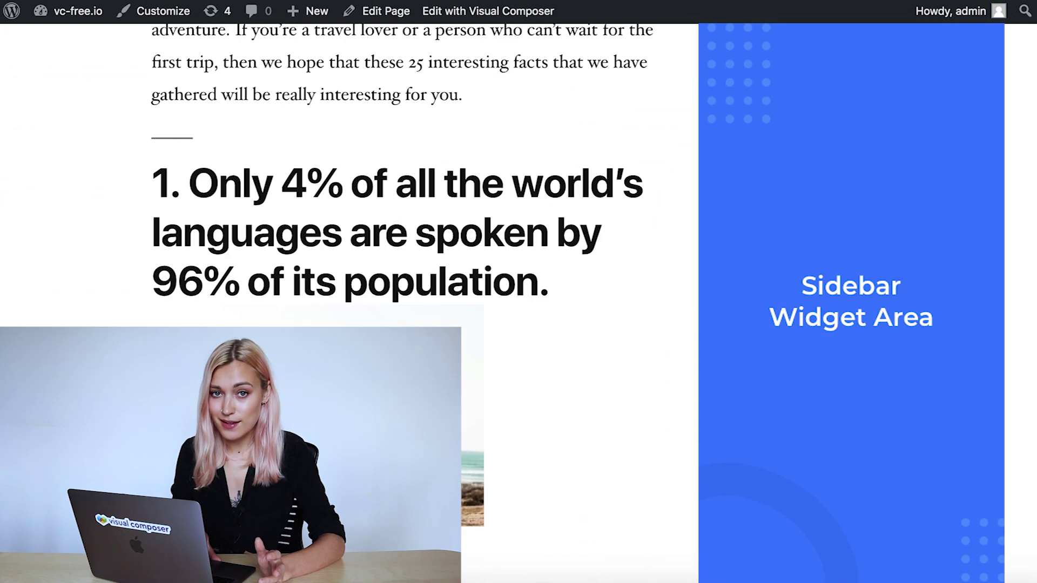
{"action": "scroll", "coordinate": [402, 303], "scroll_direction": "up", "scroll_amount": 15}
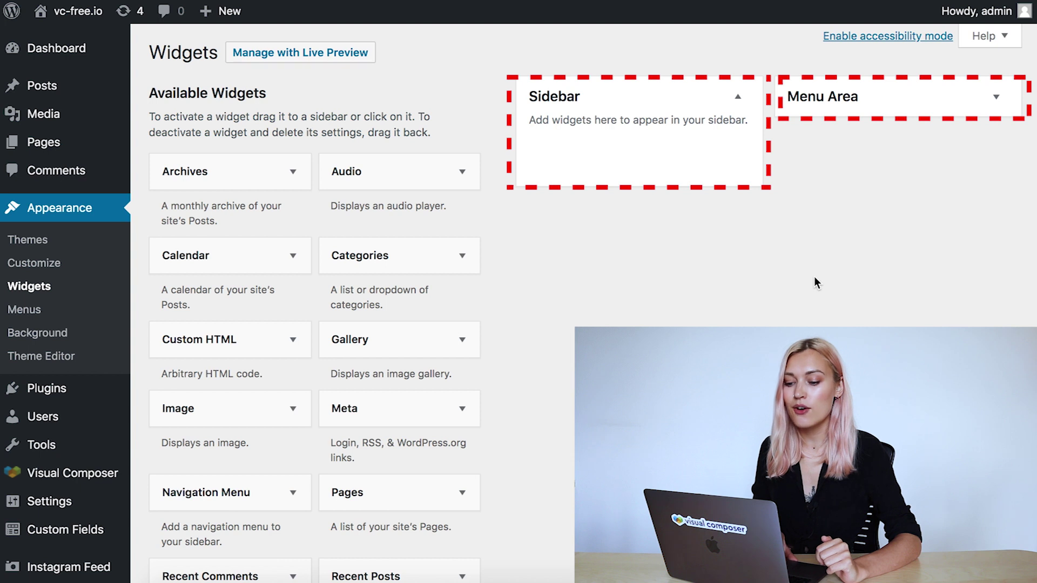
Collapse the Sidebar area and scroll the available widgets down to Search
{"action": "left_click", "coordinate": [738, 96]}
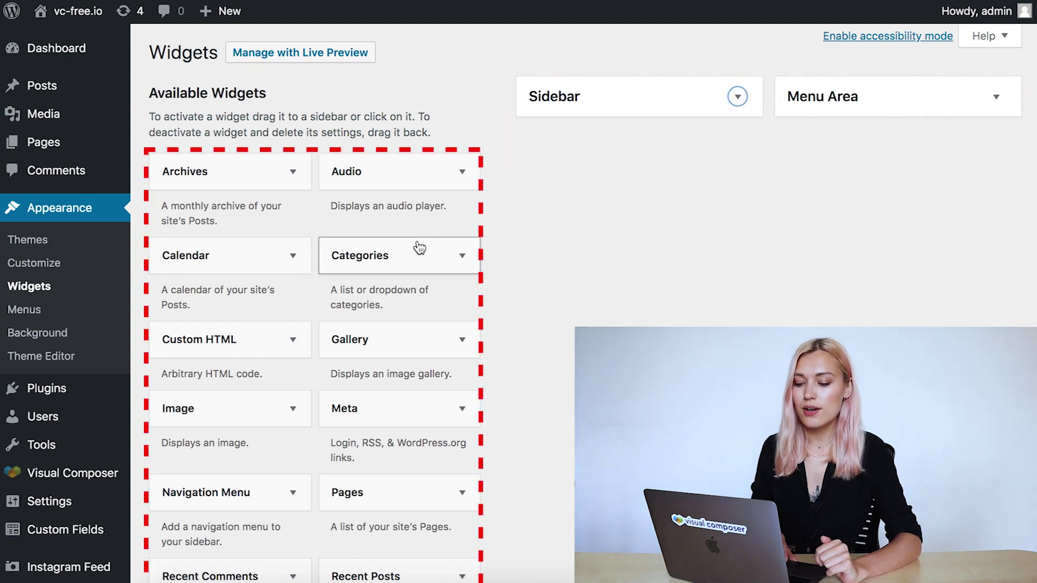
{"action": "scroll", "coordinate": [418, 248], "scroll_direction": "down", "scroll_amount": 10}
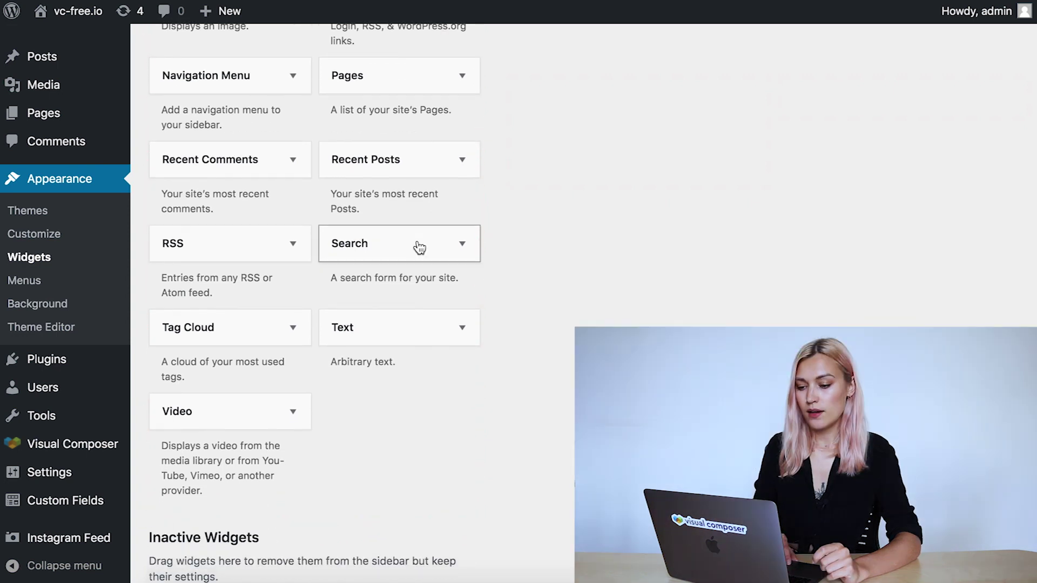
{"action": "scroll", "coordinate": [418, 248], "scroll_direction": "up", "scroll_amount": 10}
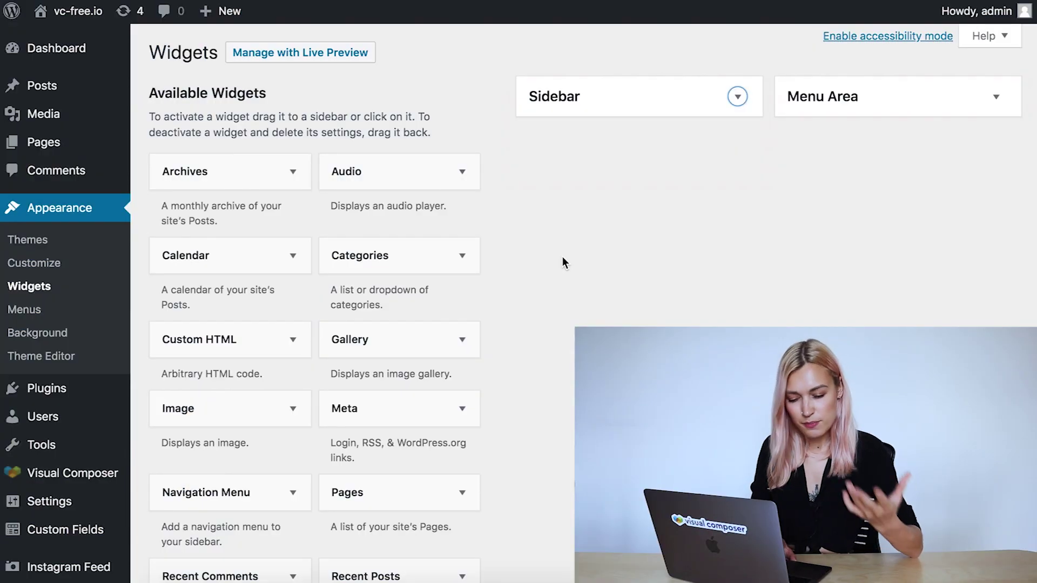
{"action": "scroll", "coordinate": [563, 257], "scroll_direction": "down", "scroll_amount": 1}
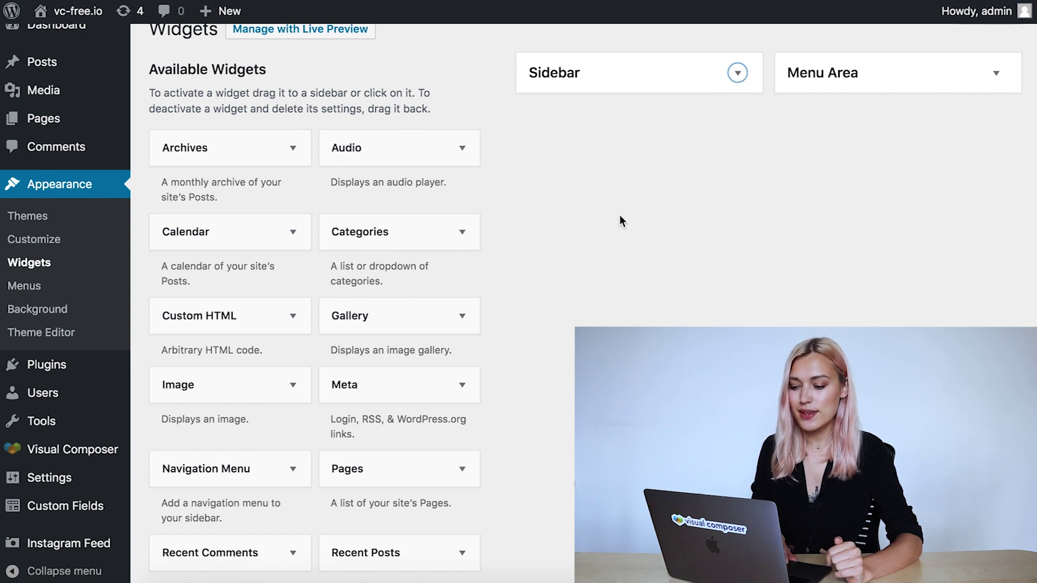
{"action": "scroll", "coordinate": [620, 215], "scroll_direction": "down", "scroll_amount": 5}
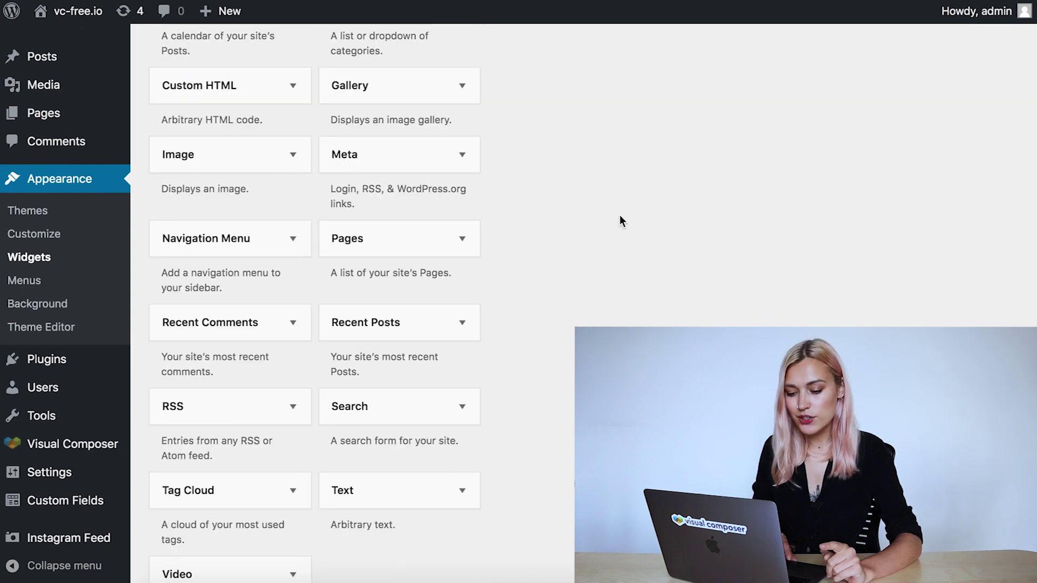
{"action": "scroll", "coordinate": [620, 215], "scroll_direction": "down", "scroll_amount": 1}
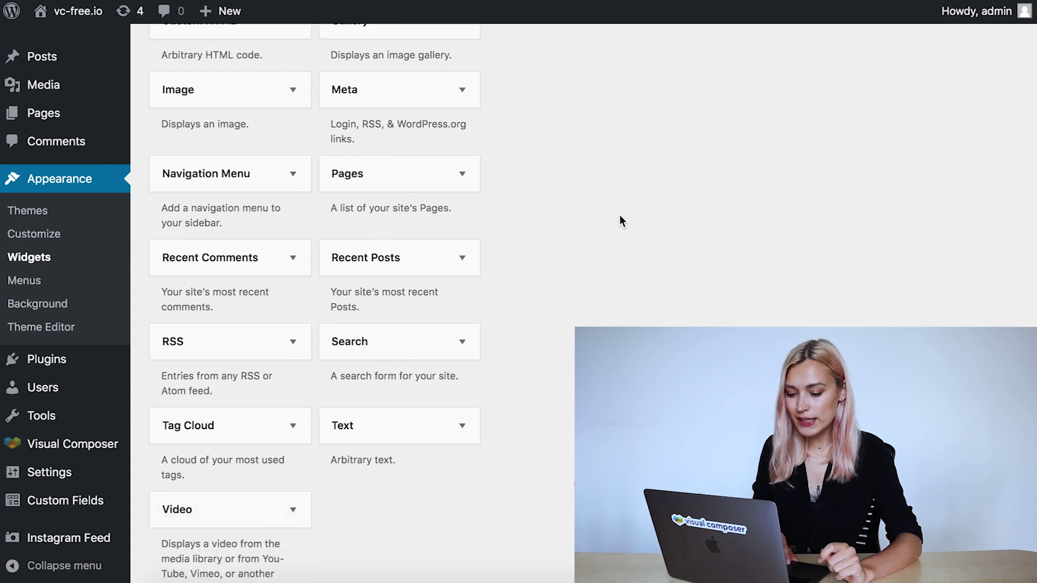
Put a Search widget titled 'Search' in the Sidebar, save it, and view the site
{"action": "left_click", "coordinate": [464, 343]}
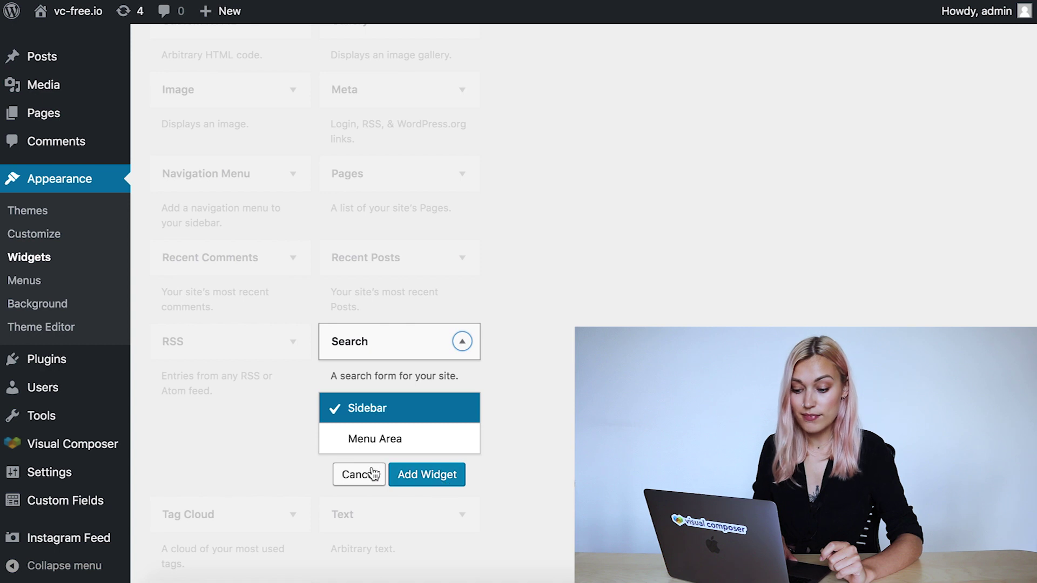
{"action": "left_click", "coordinate": [372, 474]}
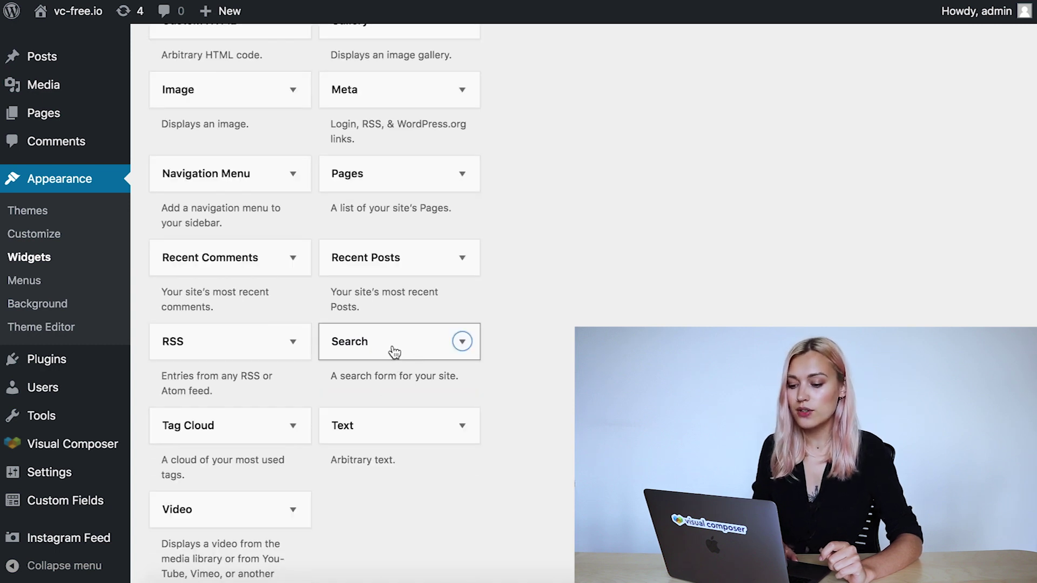
{"action": "left_click_drag", "start_coordinate": [394, 352], "coordinate": [618, 155]}
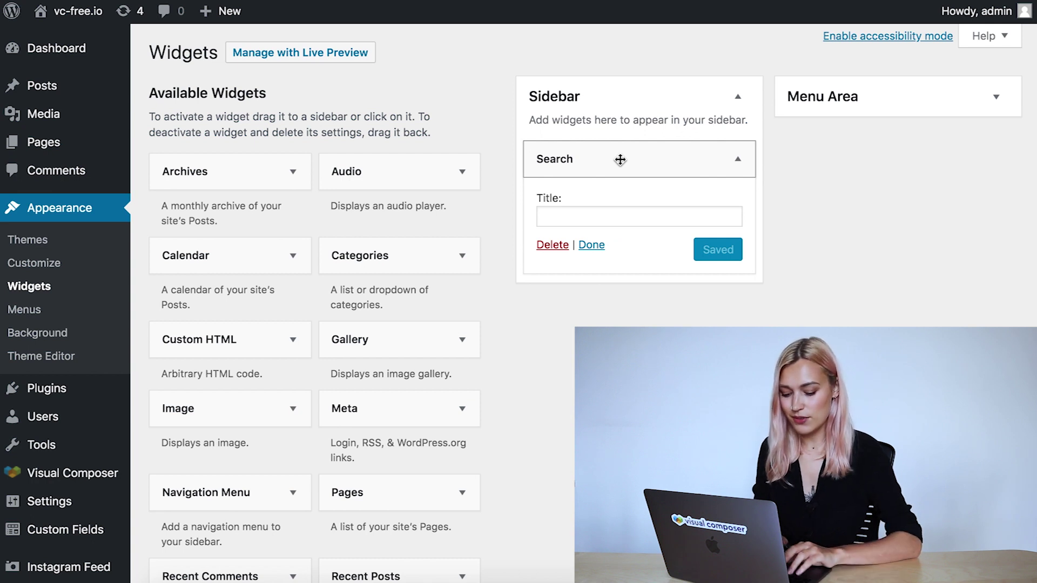
{"action": "left_click", "coordinate": [618, 214]}
{"action": "type", "text": "Search"}
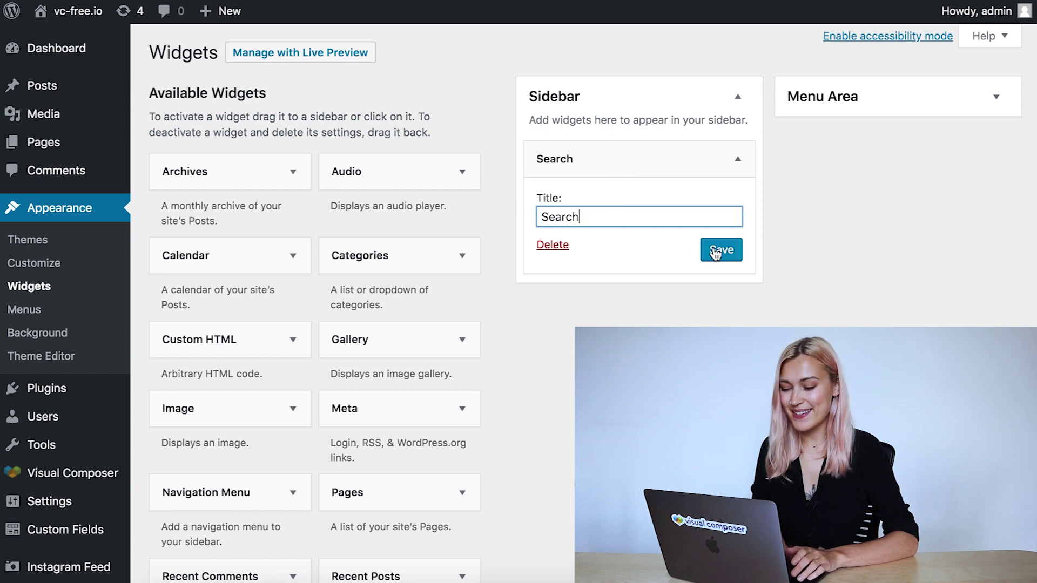
{"action": "left_click", "coordinate": [716, 251]}
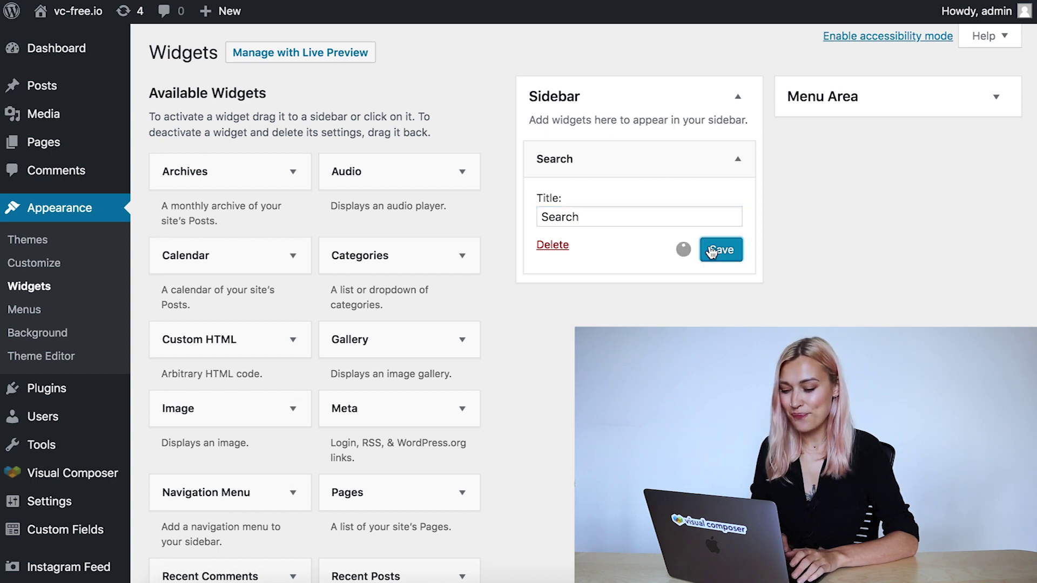
{"action": "left_click", "coordinate": [737, 159]}
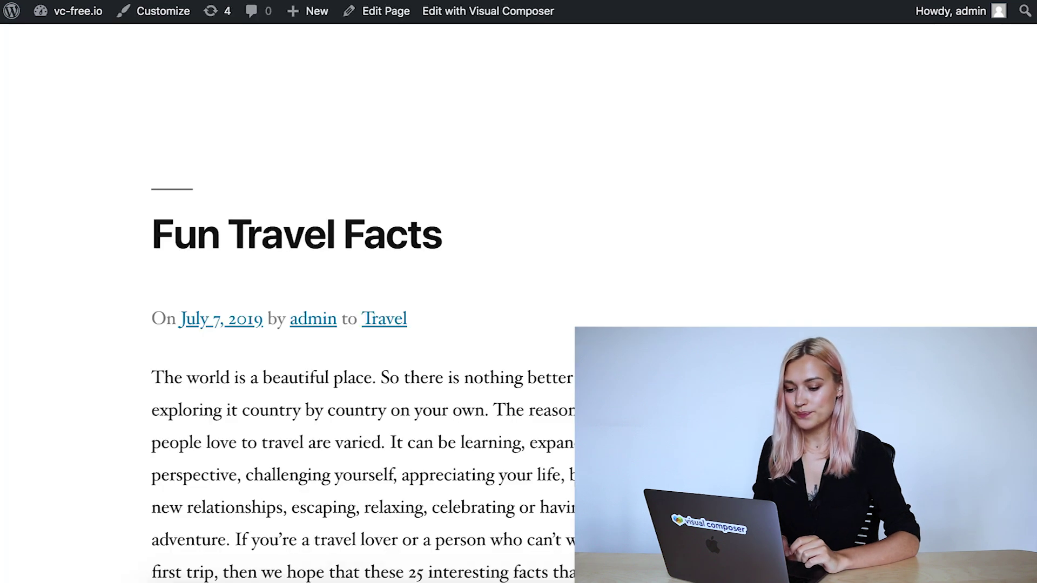
{"action": "left_click", "coordinate": [78, 11]}
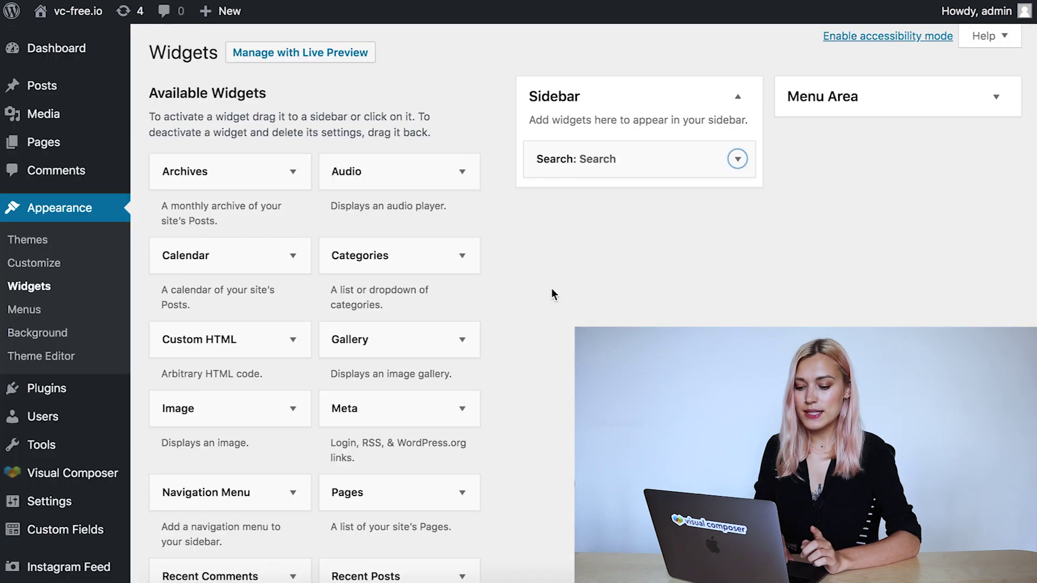
Add a Text widget titled 'About me' with the pasted paragraph, placed below Search
{"action": "scroll", "coordinate": [552, 292], "scroll_direction": "down", "scroll_amount": 2}
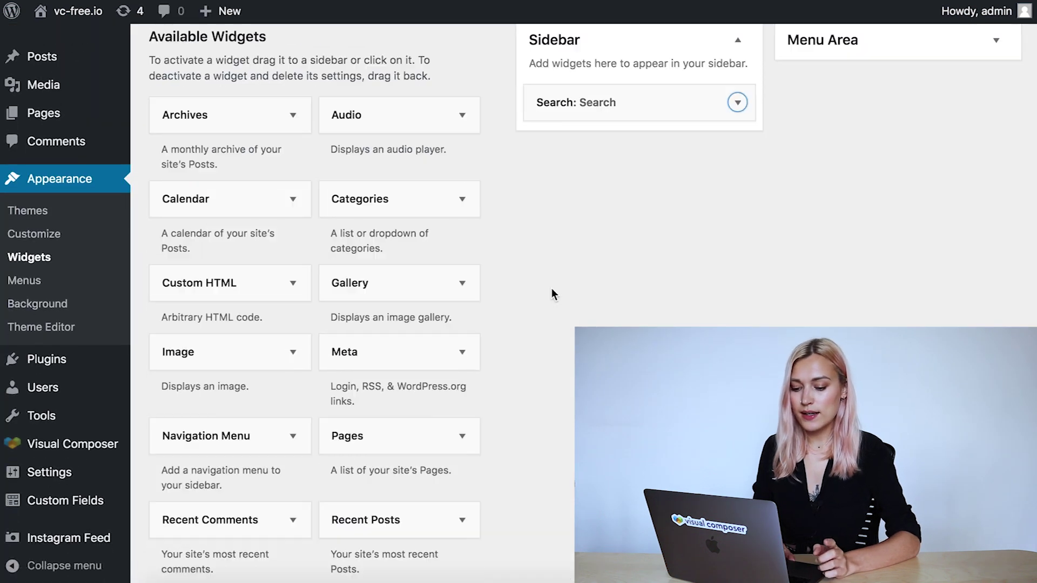
{"action": "scroll", "coordinate": [552, 292], "scroll_direction": "down", "scroll_amount": 4}
{"action": "left_click_drag", "start_coordinate": [465, 391], "coordinate": [657, 189]}
{"action": "left_click", "coordinate": [615, 208]}
{"action": "type", "text": "About me"}
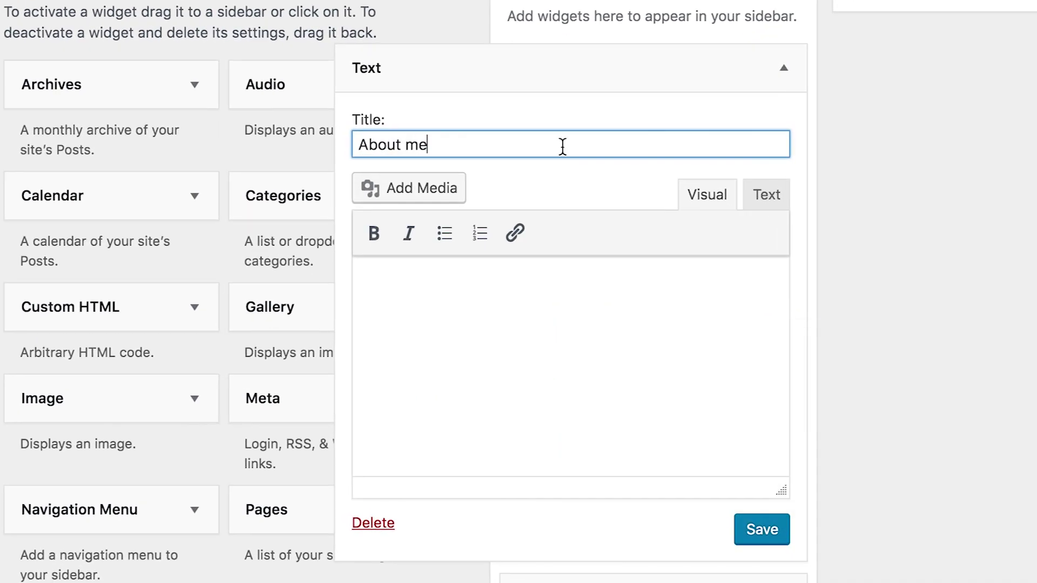
{"action": "left_click", "coordinate": [504, 302]}
{"action": "type", "text": "People find me to be an upbeat, self-motivated team player with excellent communication skills. For the past several years I have worked in lead qualification, telemarketing, and customer service in the technology industry."}
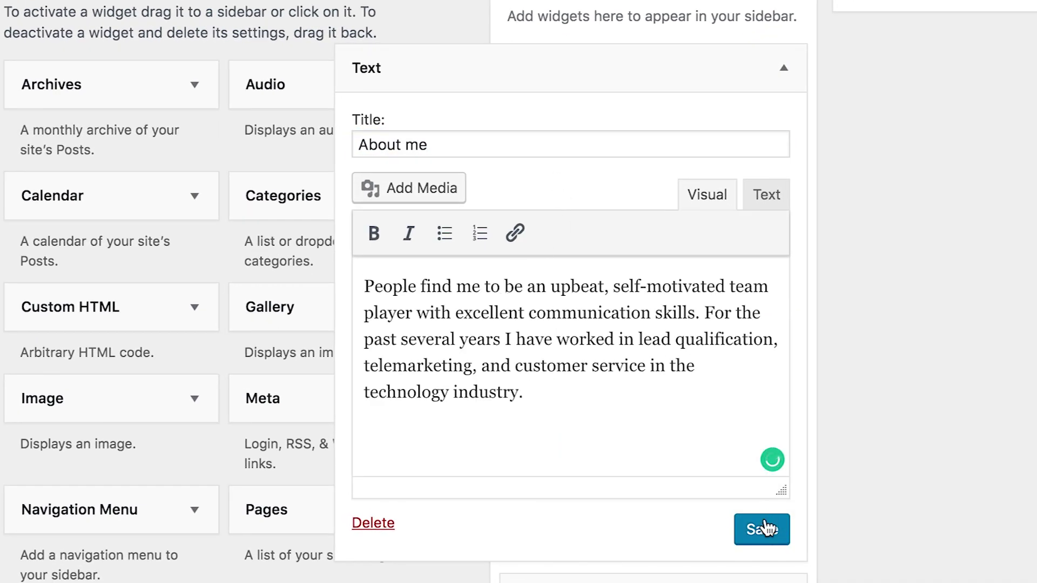
{"action": "left_click", "coordinate": [767, 528]}
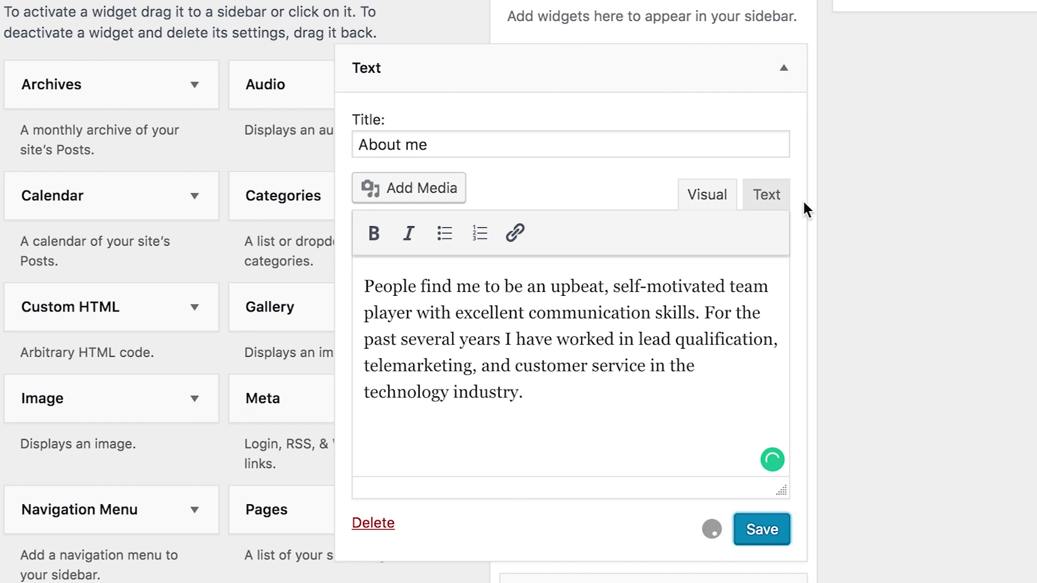
{"action": "left_click", "coordinate": [789, 70]}
{"action": "left_click_drag", "start_coordinate": [699, 90], "coordinate": [694, 135]}
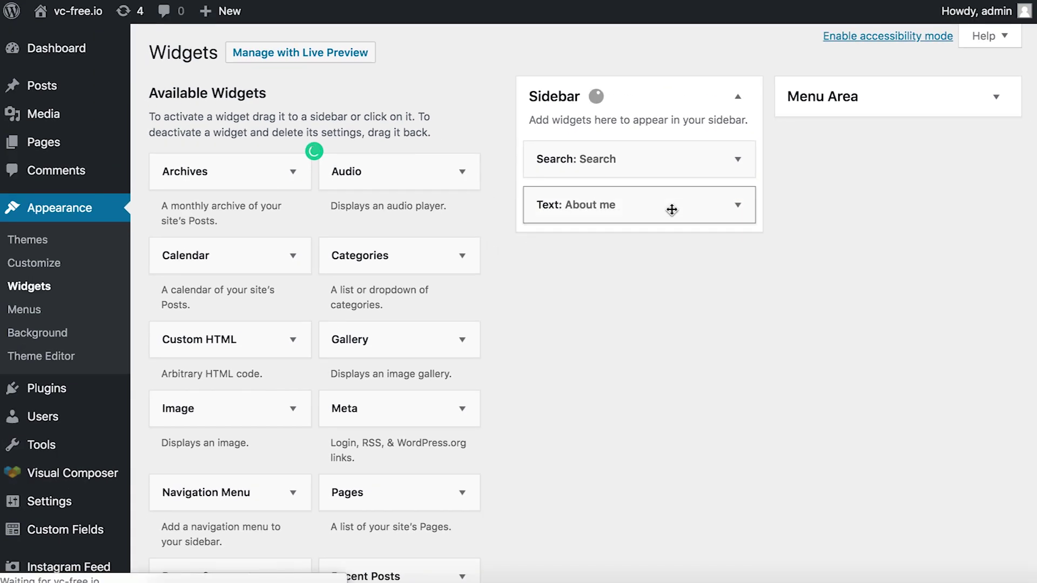
Add a 'Recent trips' Gallery widget with four photos: two bridges, a cat, night sky
{"action": "left_click_drag", "start_coordinate": [410, 353], "coordinate": [638, 255]}
{"action": "left_click", "coordinate": [642, 314]}
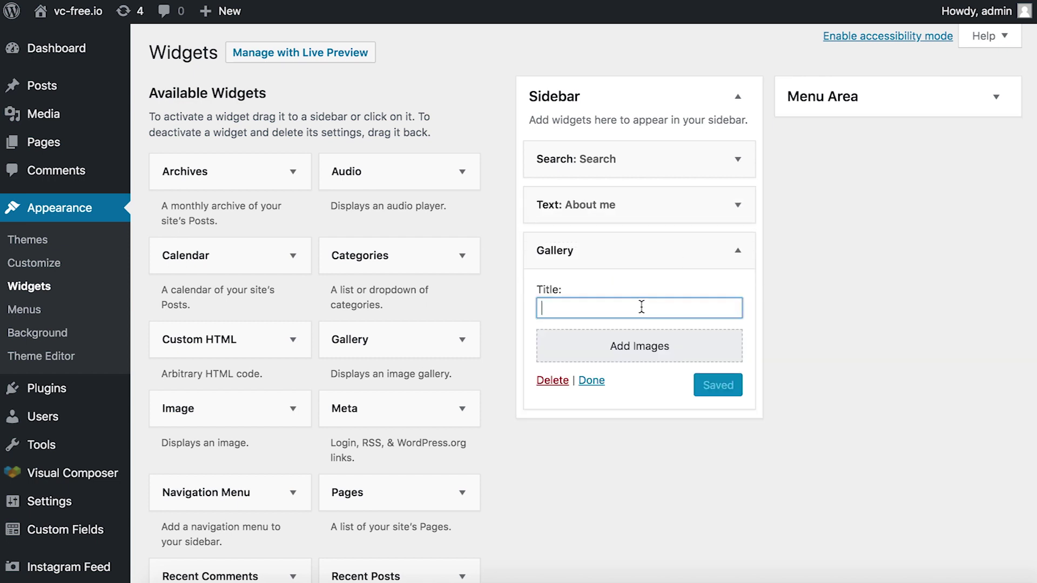
{"action": "type", "text": "Recent trip"}
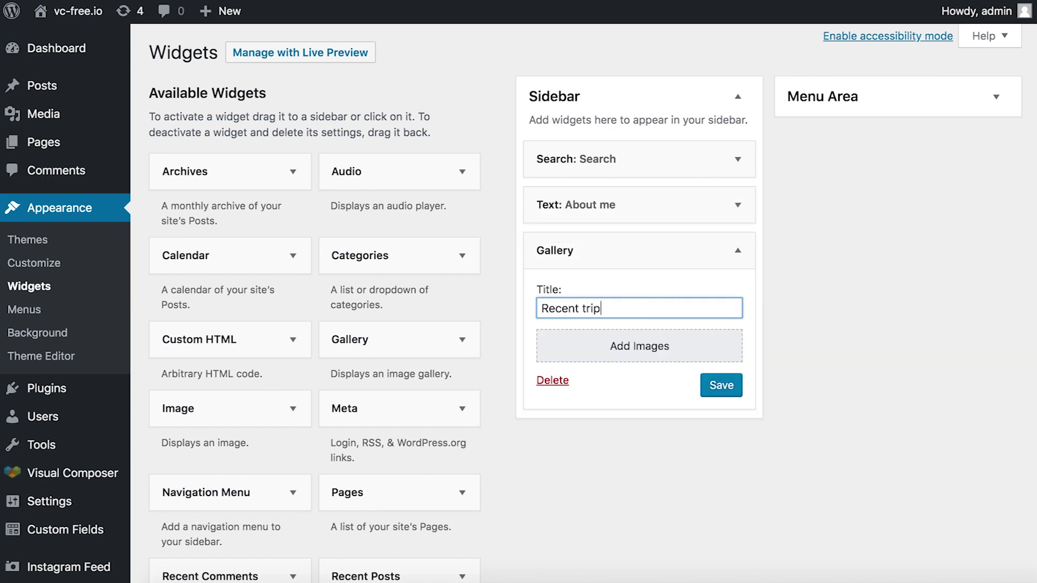
{"action": "type", "text": "s"}
{"action": "left_click", "coordinate": [573, 340]}
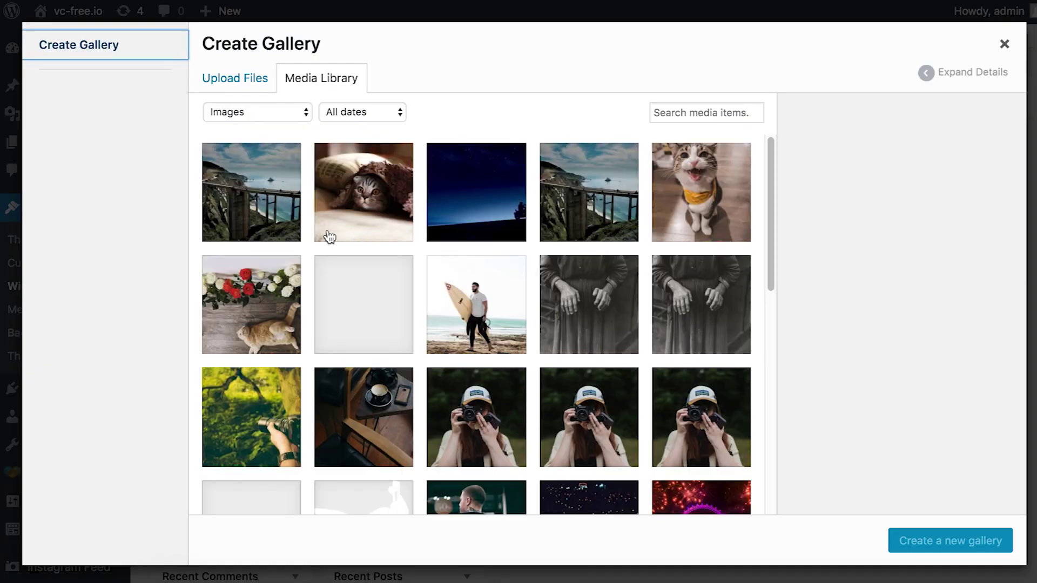
{"action": "left_click", "coordinate": [251, 191]}
{"action": "left_click", "coordinate": [364, 192]}
{"action": "left_click", "coordinate": [476, 193]}
{"action": "left_click", "coordinate": [589, 191]}
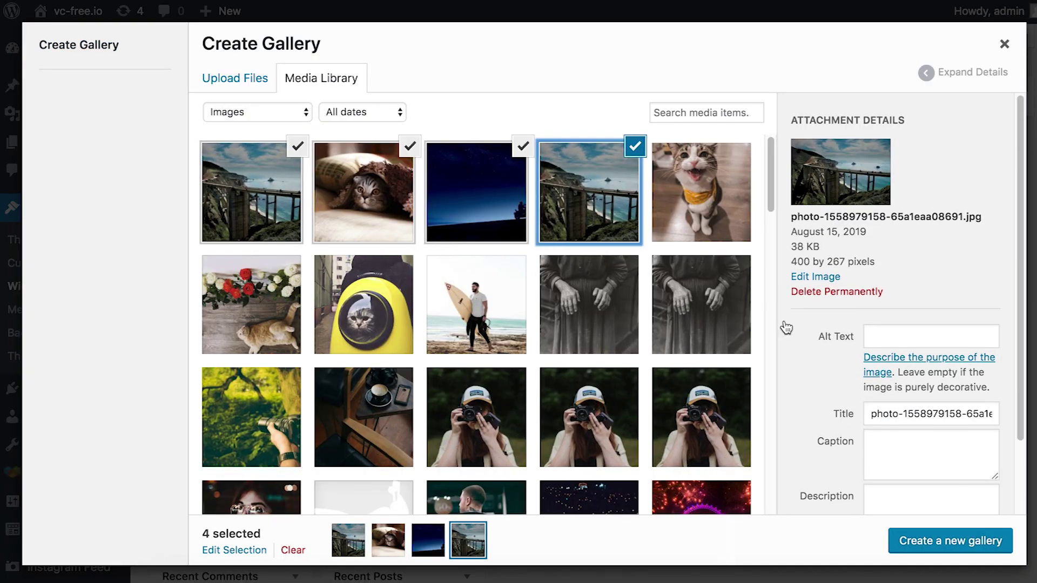
{"action": "left_click", "coordinate": [951, 542]}
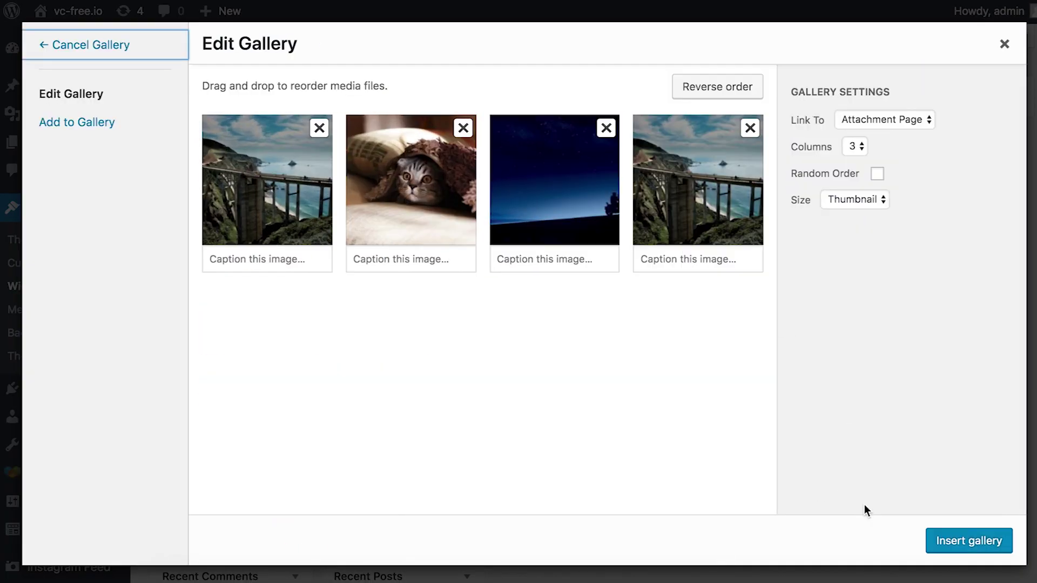
{"action": "left_click", "coordinate": [975, 541]}
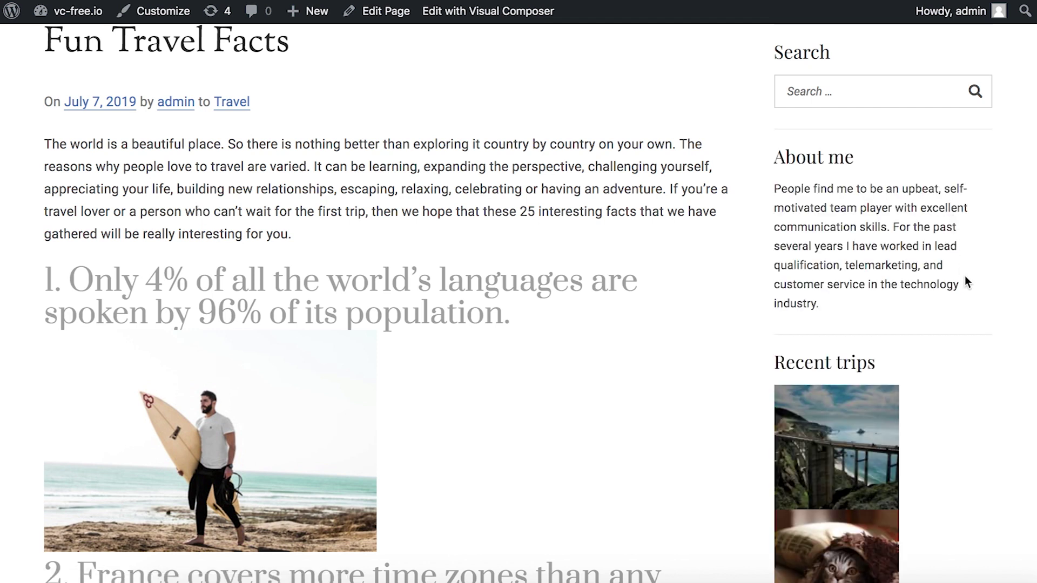
Scroll the live post to review the About me and Recent trips sidebar widgets
{"action": "scroll", "coordinate": [964, 277], "scroll_direction": "down", "scroll_amount": 5}
{"action": "scroll", "coordinate": [964, 276], "scroll_direction": "up", "scroll_amount": 5}
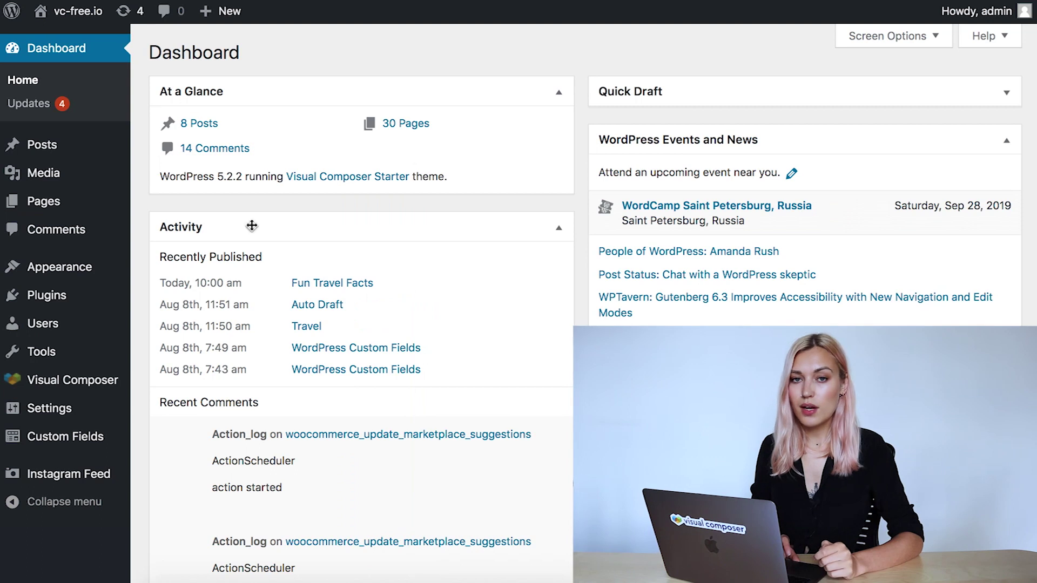
Search plugins for 'social icons', then install and activate Social Media Share Buttons & Social Sharing Icons
{"action": "left_click", "coordinate": [86, 302]}
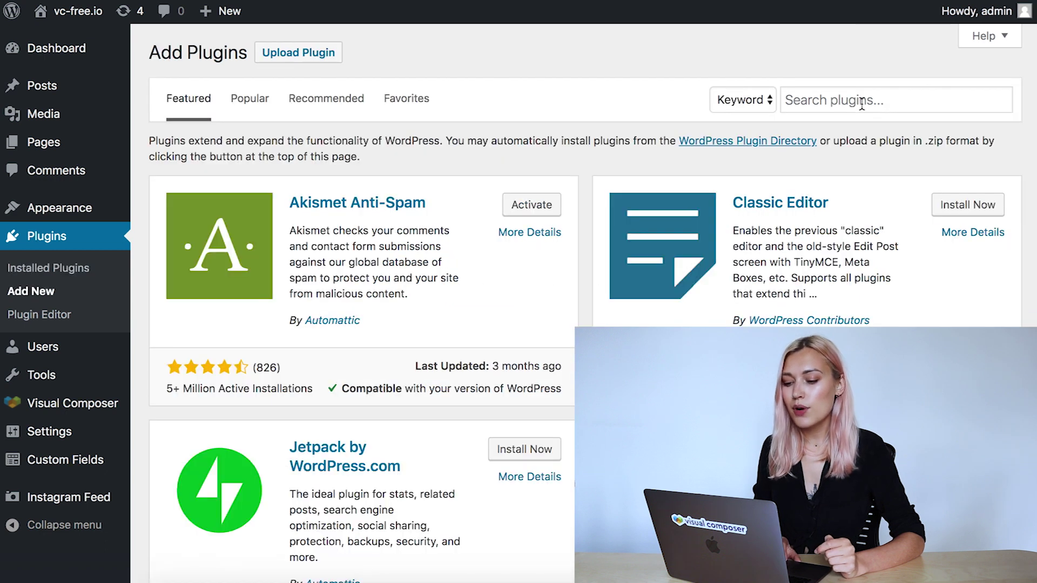
{"action": "left_click", "coordinate": [862, 105]}
{"action": "type", "text": "social icons"}
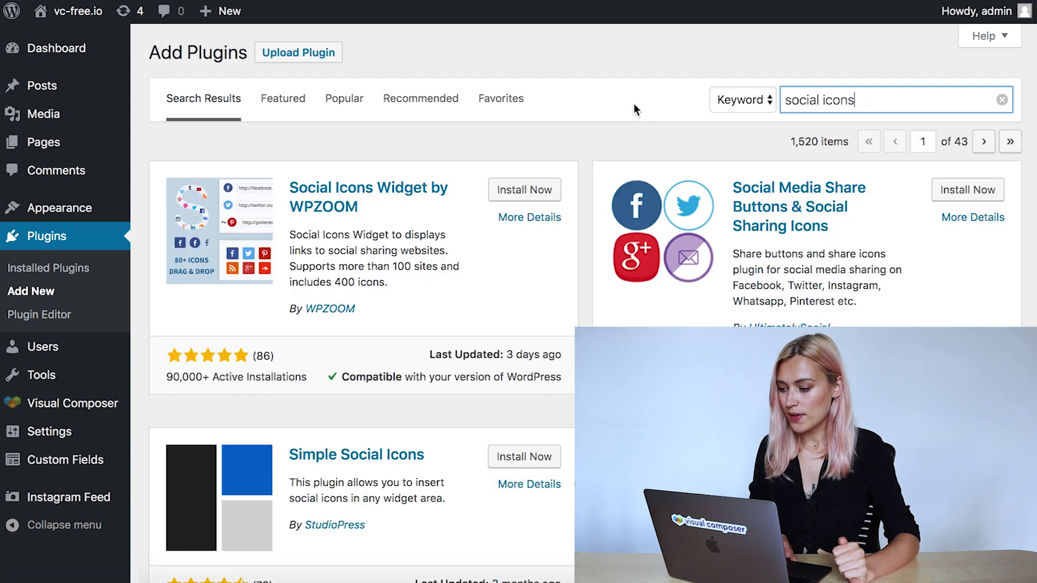
{"action": "left_click", "coordinate": [968, 189]}
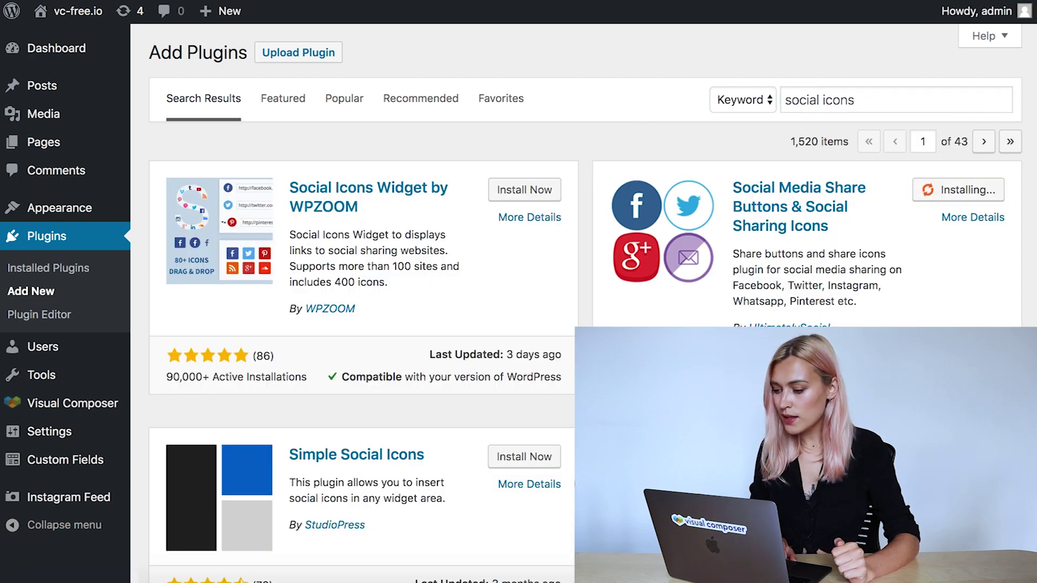
{"action": "left_click", "coordinate": [961, 190]}
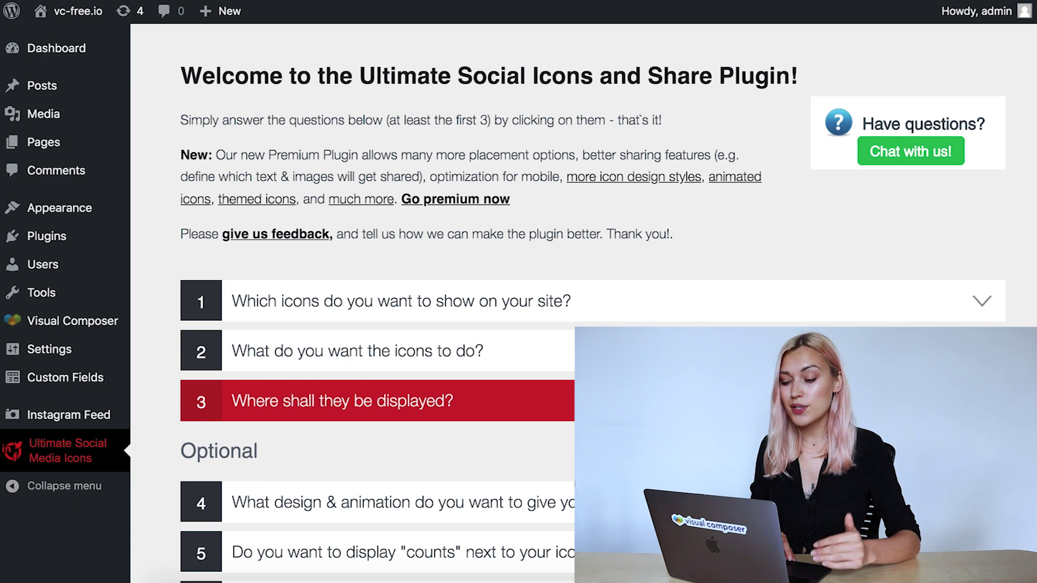
Set Ultimate Social Icons to show via a widget, save, and return to Widgets
{"action": "left_click", "coordinate": [343, 401]}
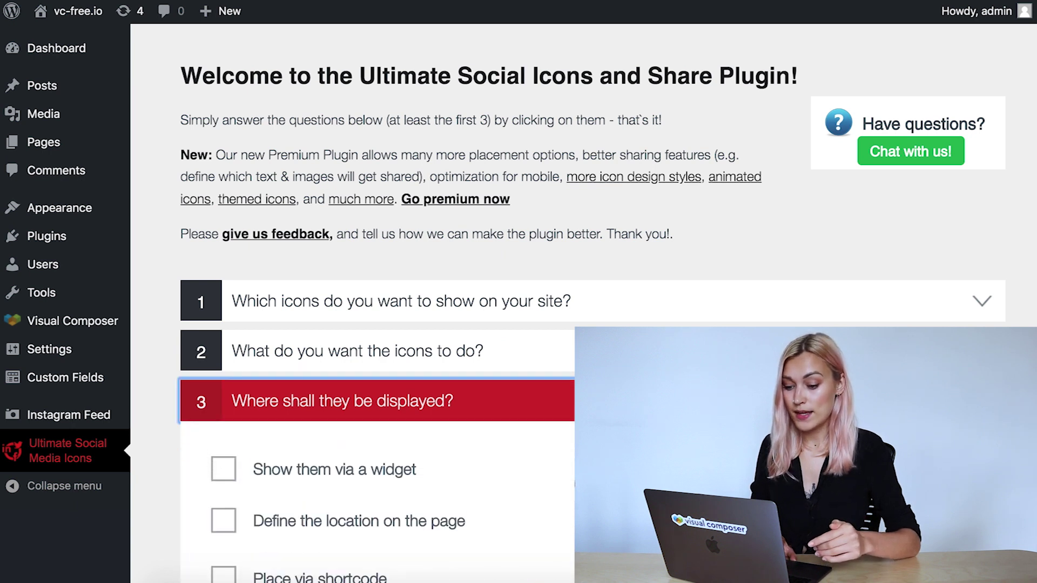
{"action": "scroll", "coordinate": [798, 322], "scroll_direction": "down", "scroll_amount": 5}
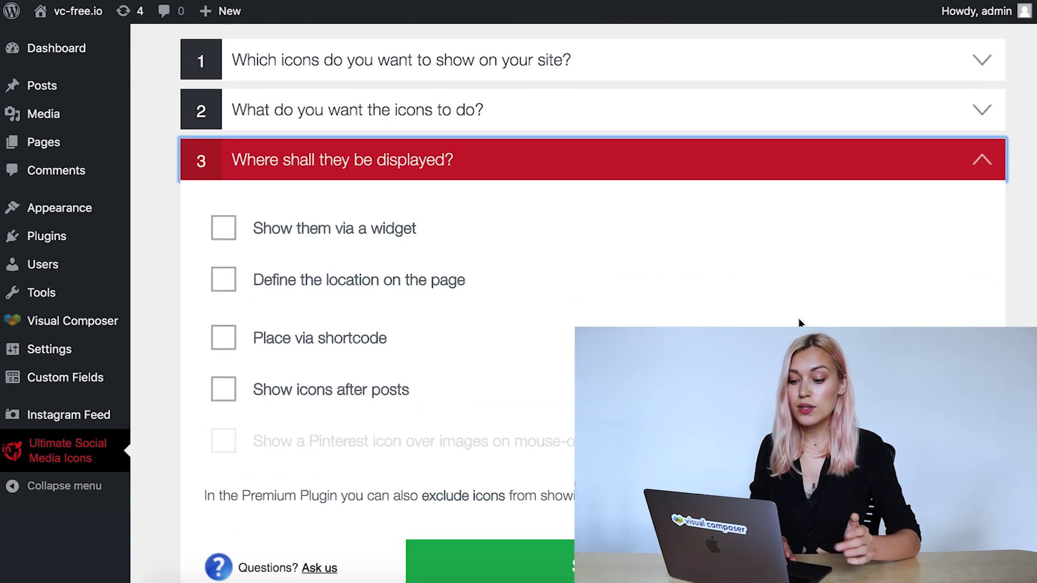
{"action": "scroll", "coordinate": [798, 318], "scroll_direction": "down", "scroll_amount": 2}
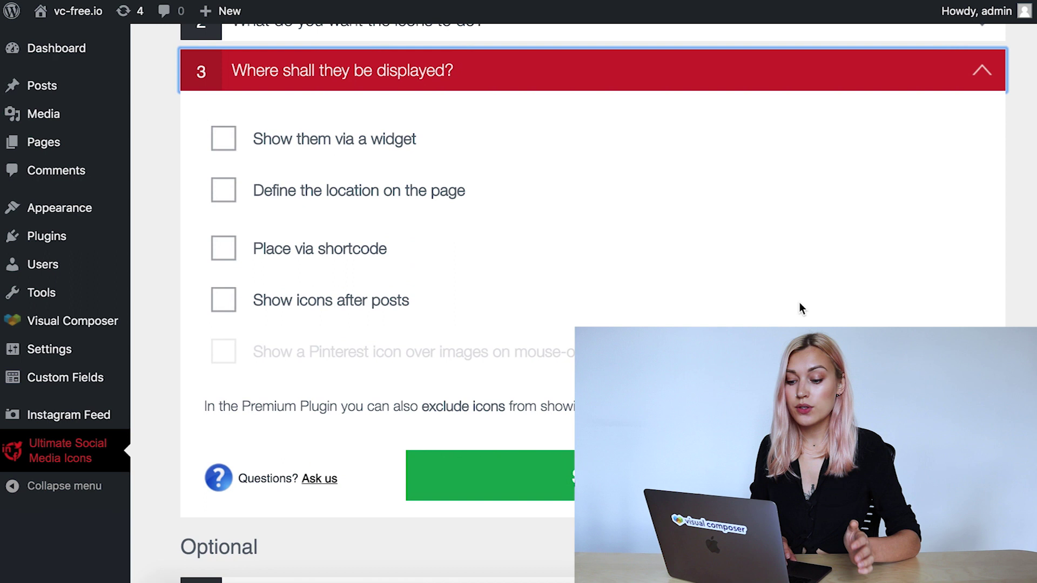
{"action": "left_click", "coordinate": [222, 141]}
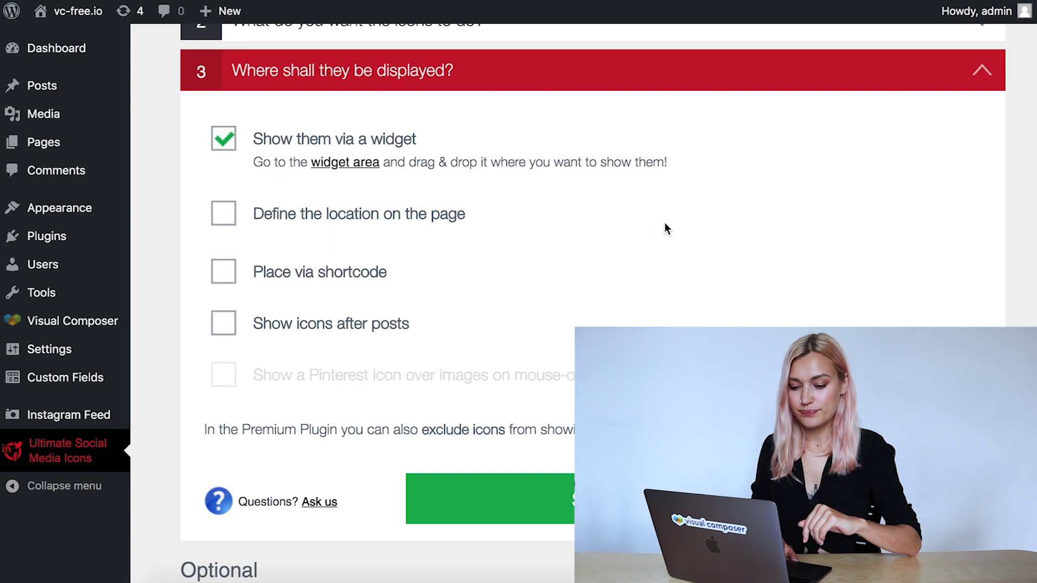
{"action": "left_click", "coordinate": [488, 499]}
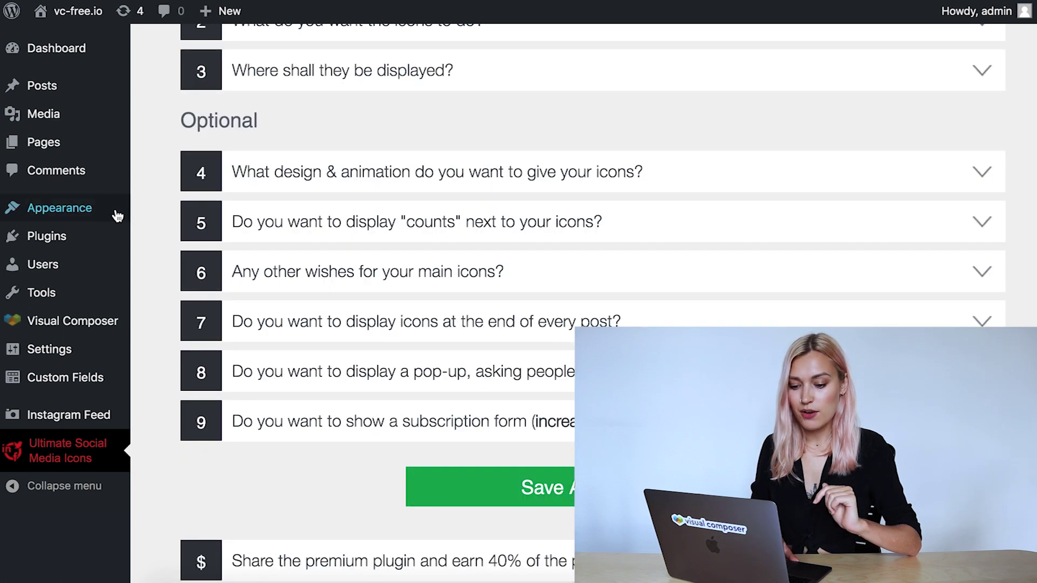
{"action": "mouse_move", "coordinate": [86, 219]}
{"action": "left_click", "coordinate": [169, 261]}
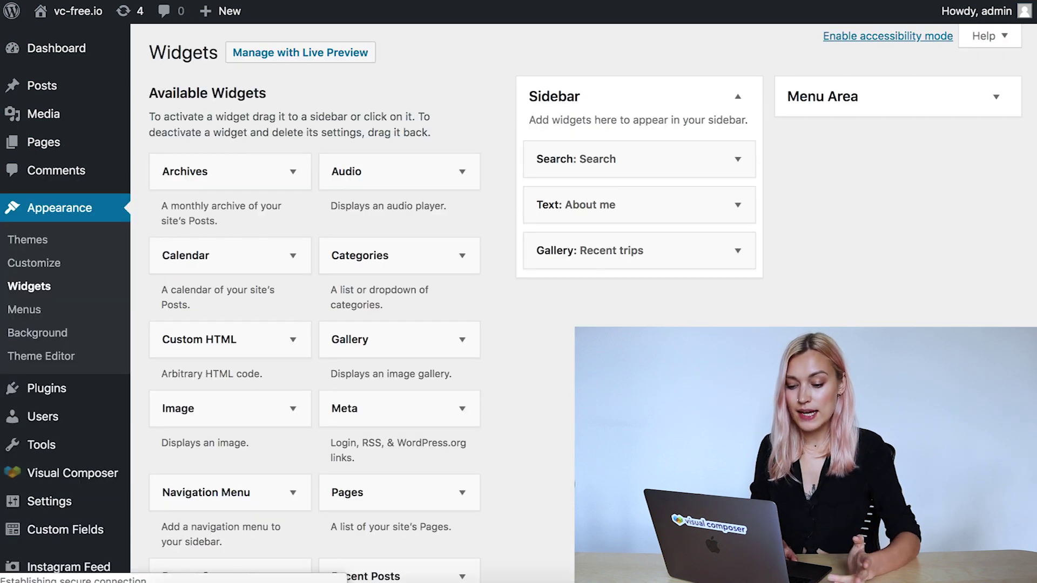
Put Ultimate Social Media Icons atop the Sidebar titled 'Please follow & like us ;)' and save
{"action": "scroll", "coordinate": [313, 302], "scroll_direction": "down", "scroll_amount": 8}
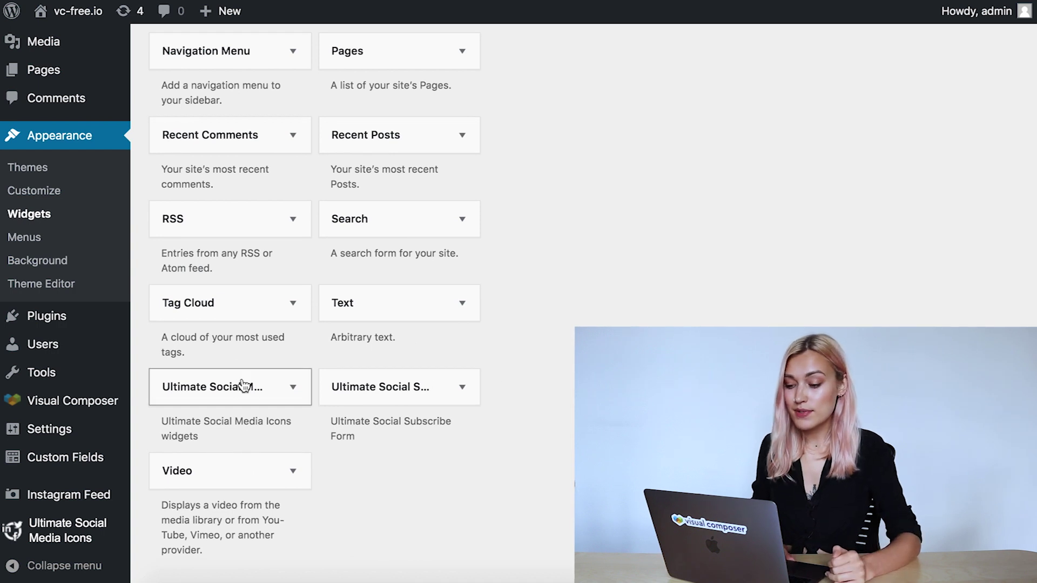
{"action": "left_click_drag", "start_coordinate": [230, 387], "coordinate": [617, 151]}
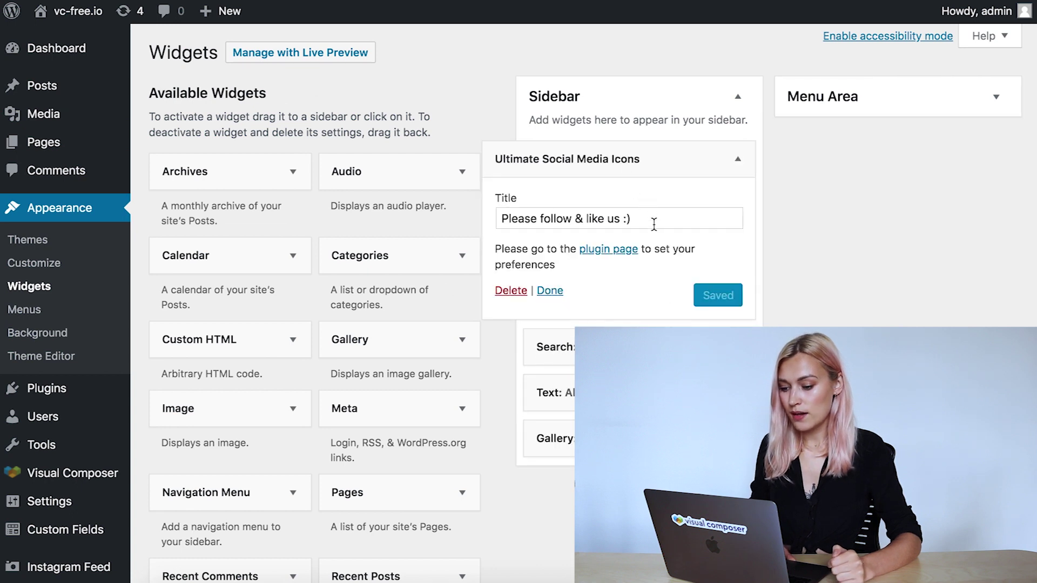
{"action": "left_click", "coordinate": [636, 219]}
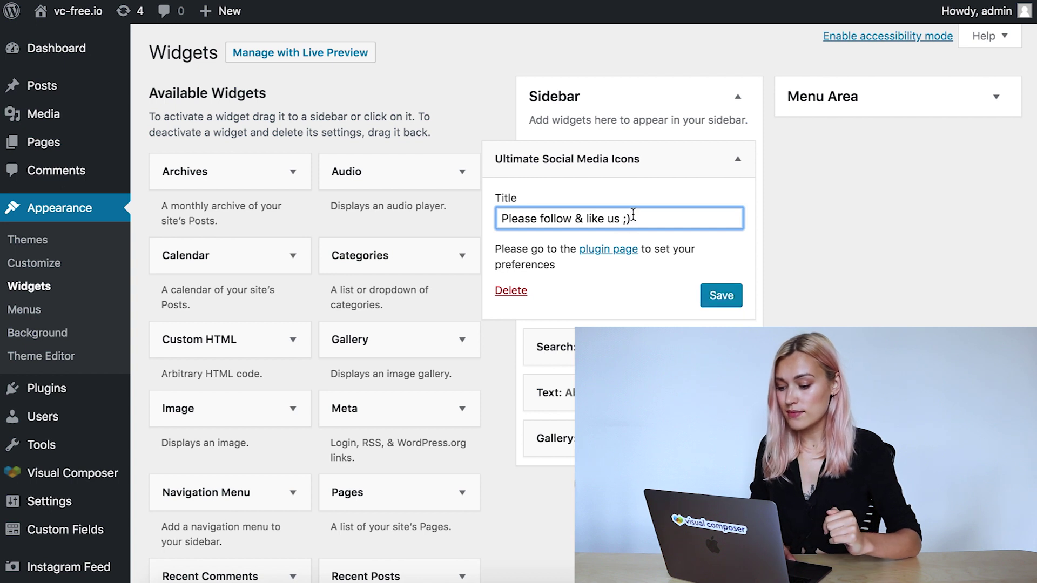
{"action": "left_click", "coordinate": [741, 304]}
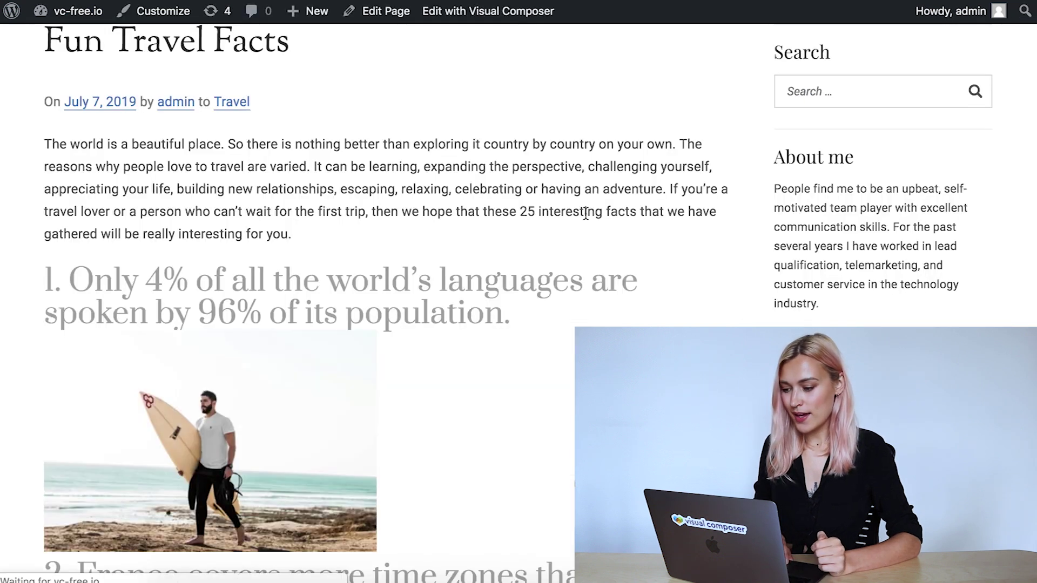
Test one of the social icons on the live post
{"action": "left_click", "coordinate": [910, 94]}
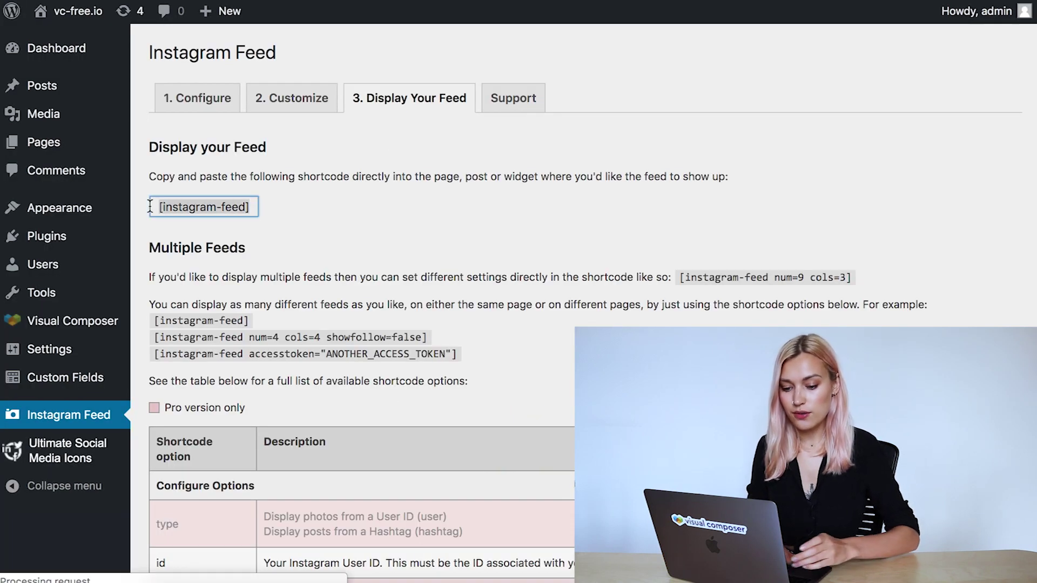
On the Widgets page, put a Text widget under About me titled 'Insta feed' with body [instagram-feed]
{"action": "mouse_move", "coordinate": [85, 213]}
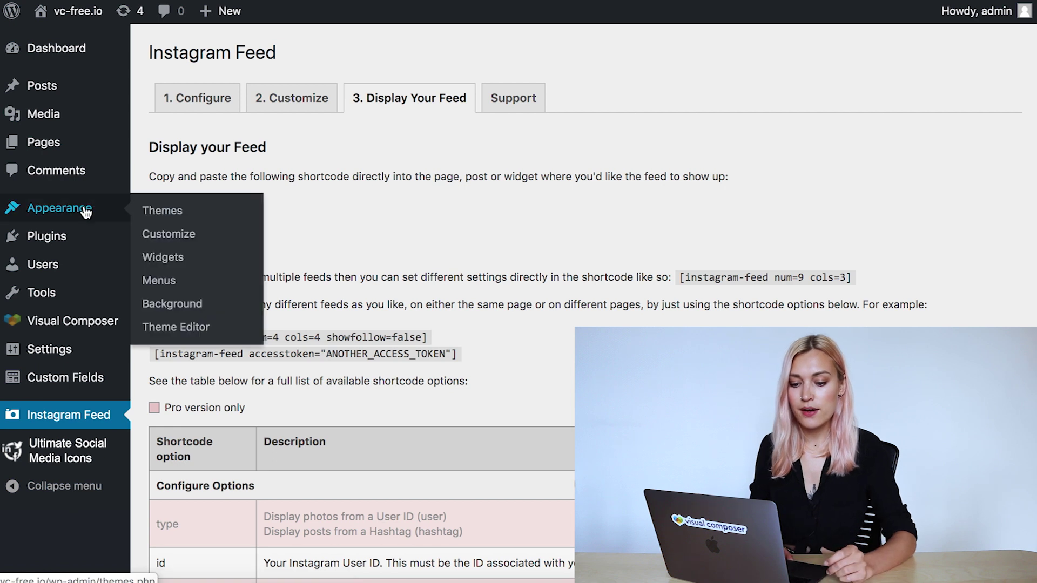
{"action": "left_click", "coordinate": [180, 267]}
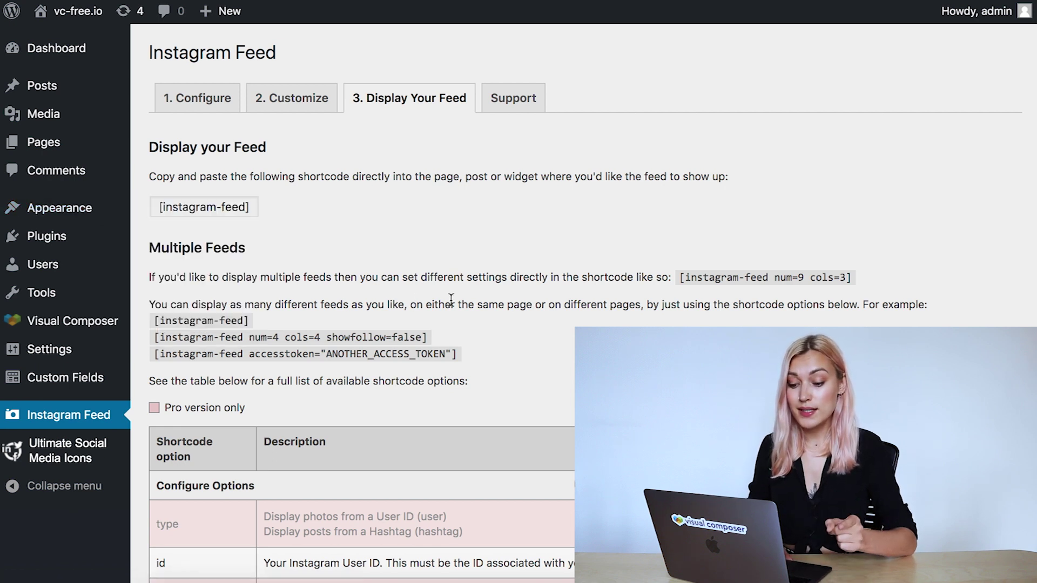
{"action": "scroll", "coordinate": [478, 327], "scroll_direction": "down", "scroll_amount": 10}
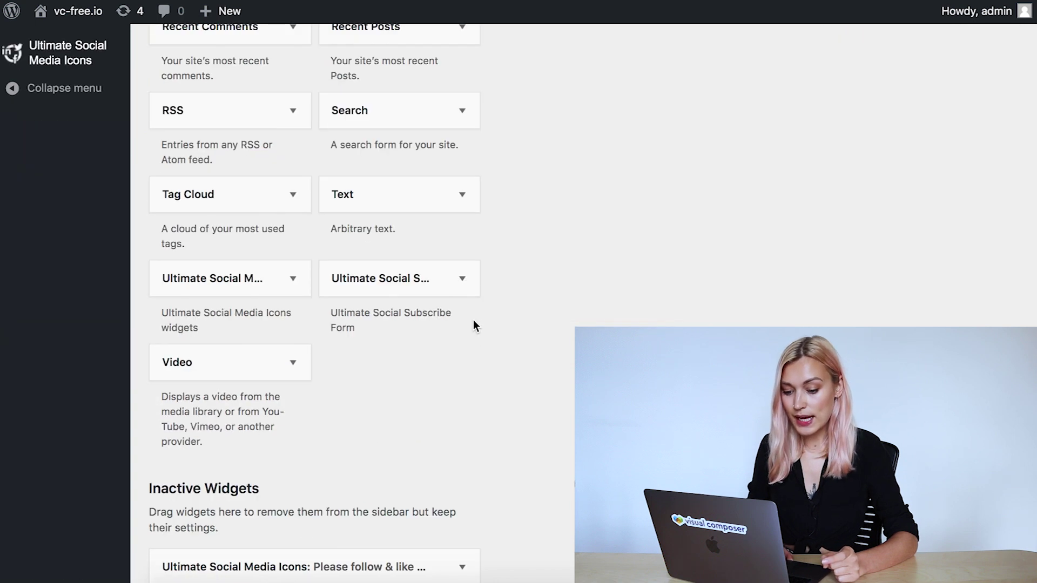
{"action": "scroll", "coordinate": [594, 151], "scroll_direction": "up", "scroll_amount": 10}
{"action": "left_click_drag", "start_coordinate": [584, 157], "coordinate": [614, 218]}
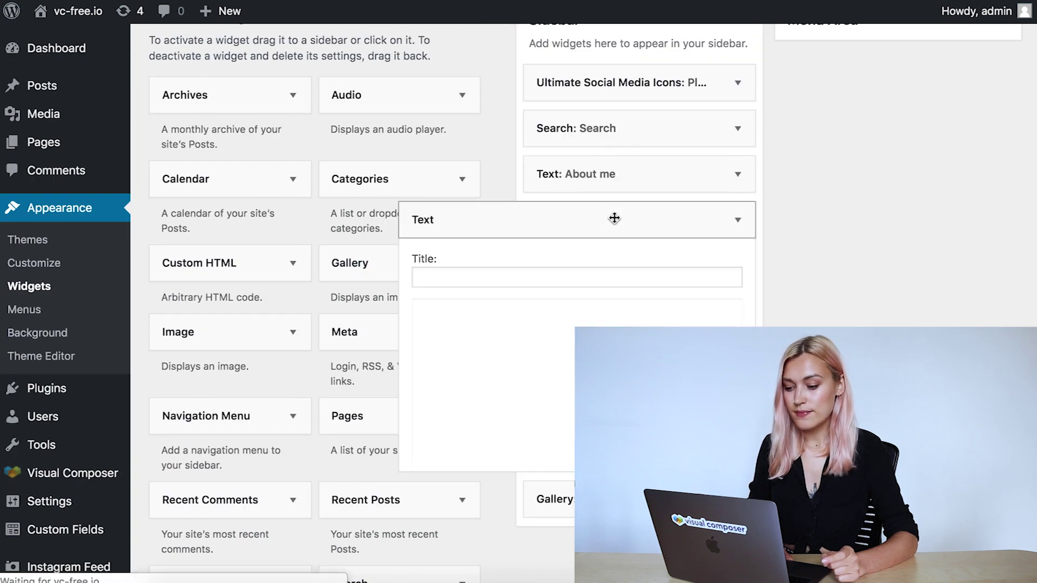
{"action": "left_click", "coordinate": [569, 272]}
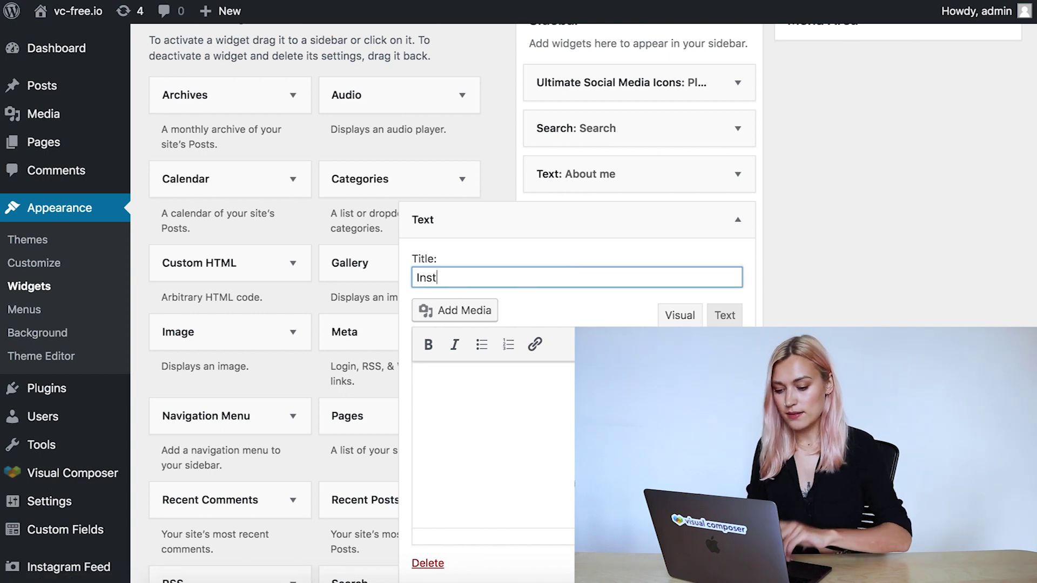
{"action": "left_click", "coordinate": [519, 382]}
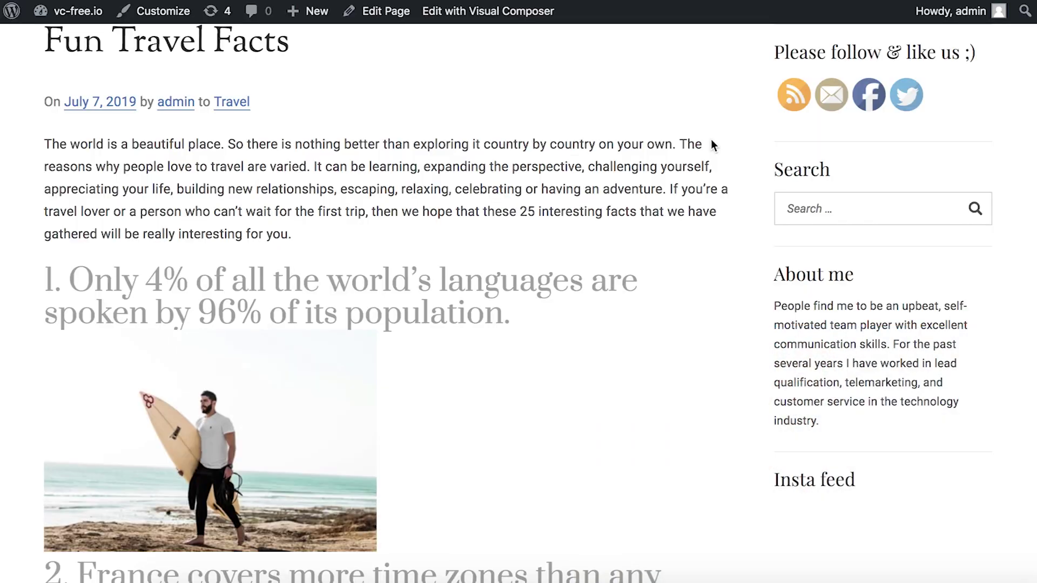
Scroll the live post to inspect the Insta feed photo grid in the sidebar
{"action": "scroll", "coordinate": [713, 152], "scroll_direction": "down", "scroll_amount": 3}
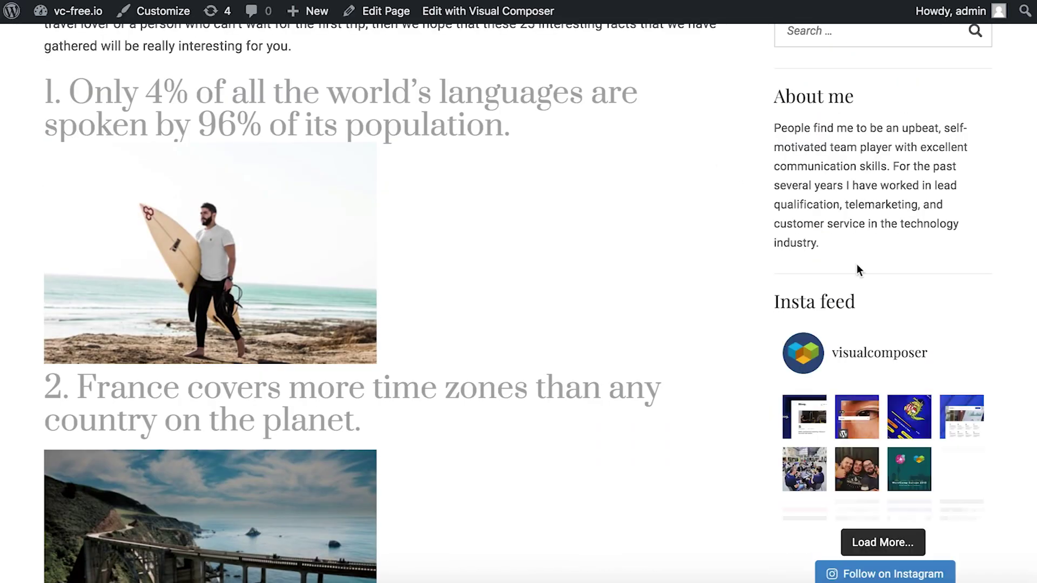
{"action": "scroll", "coordinate": [893, 318], "scroll_direction": "down", "scroll_amount": 4}
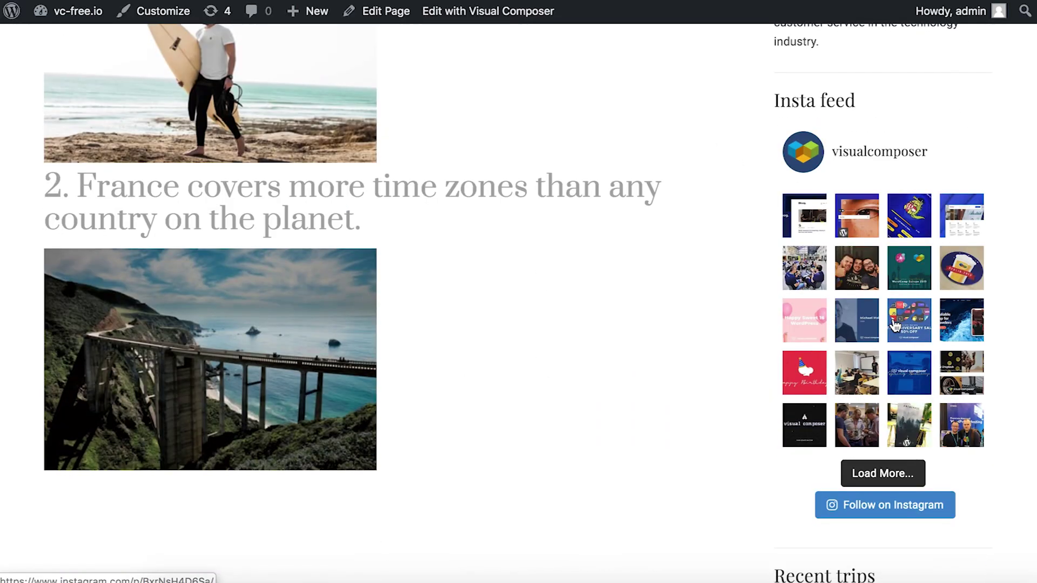
{"action": "scroll", "coordinate": [894, 324], "scroll_direction": "up", "scroll_amount": 10}
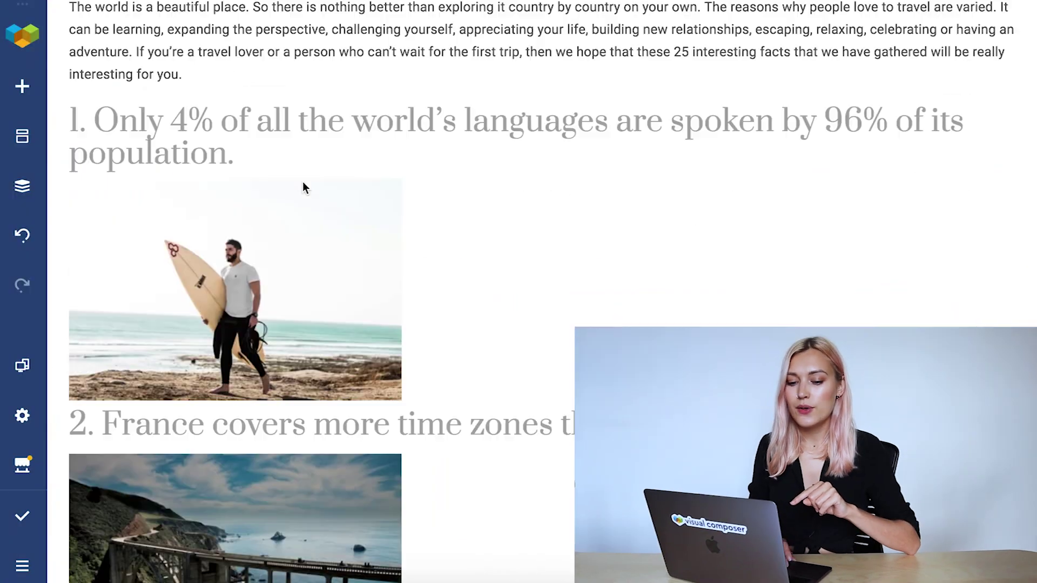
{"action": "scroll", "coordinate": [304, 187], "scroll_direction": "up", "scroll_amount": 3}
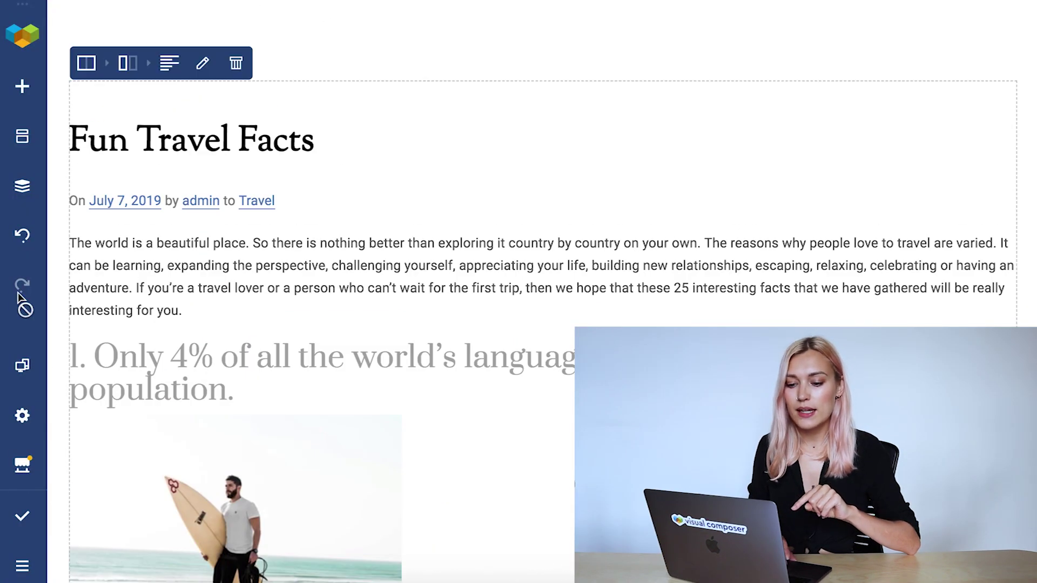
Search the element library for 'widget' and drop a WordPress Default Widget onto the post
{"action": "left_click", "coordinate": [23, 91]}
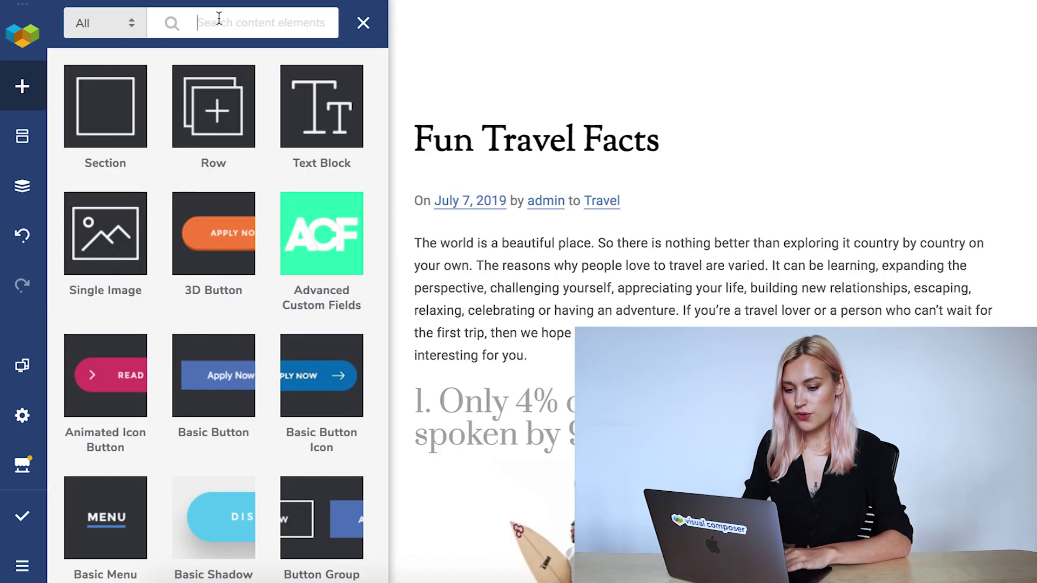
{"action": "type", "text": "widget"}
{"action": "mouse_move", "coordinate": [303, 149]}
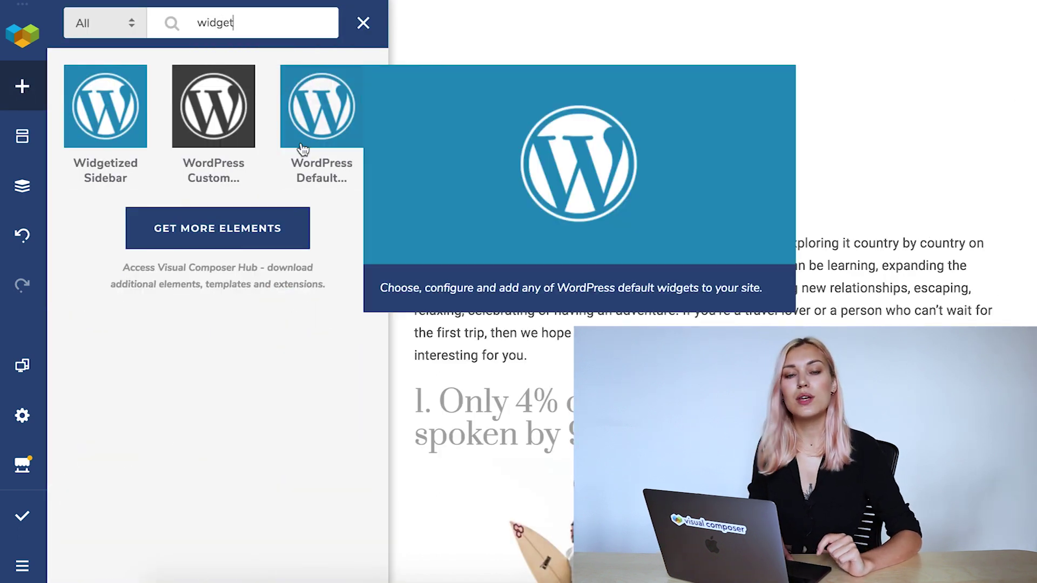
{"action": "left_click_drag", "start_coordinate": [303, 148], "coordinate": [504, 58]}
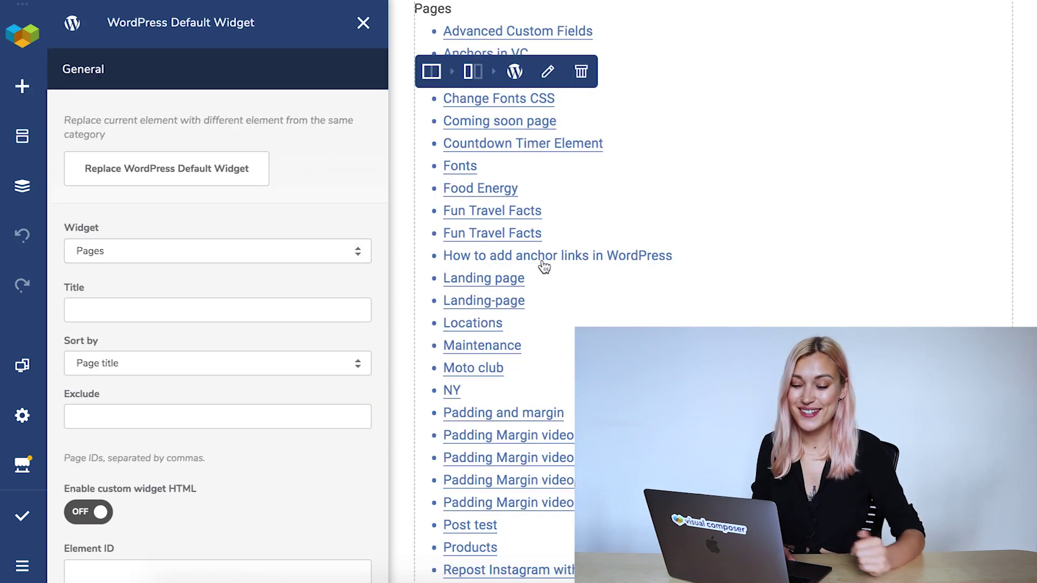
Cycle the widget type through Calendar and Search, settling on Recent Posts
{"action": "left_click", "coordinate": [316, 249]}
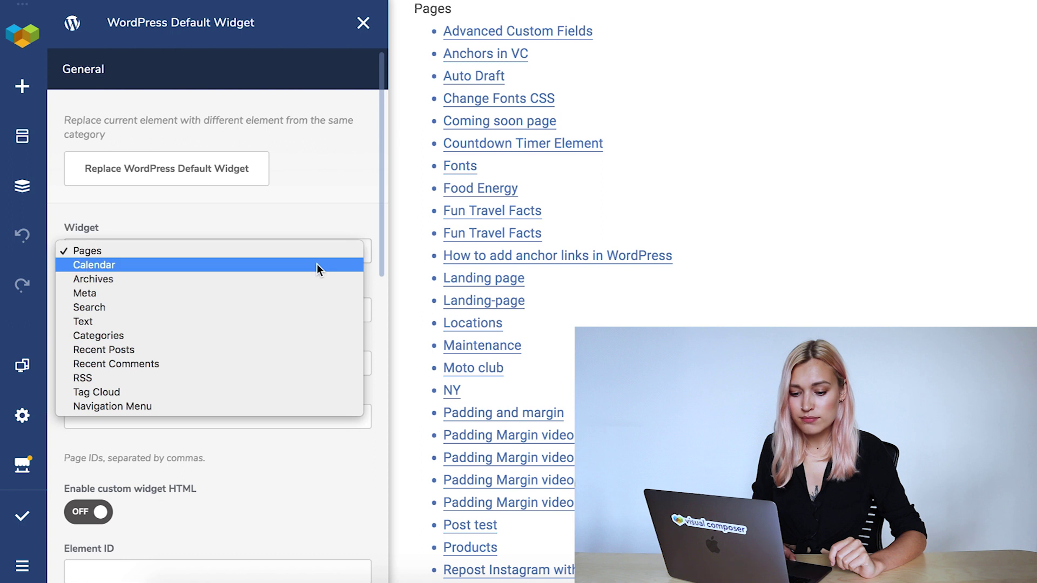
{"action": "left_click", "coordinate": [317, 264]}
{"action": "left_click", "coordinate": [321, 252]}
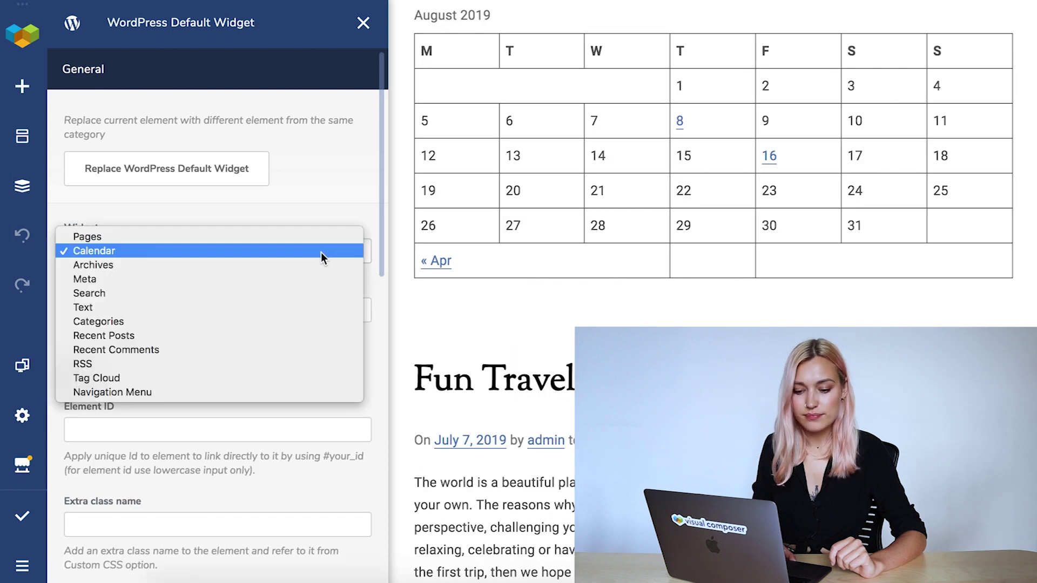
{"action": "left_click", "coordinate": [294, 293]}
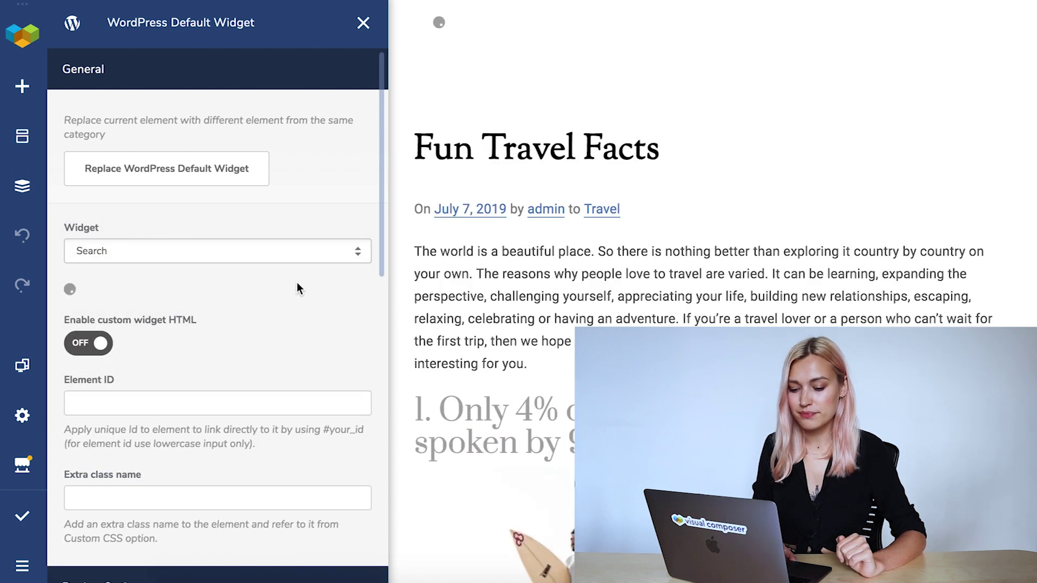
{"action": "left_click", "coordinate": [291, 251]}
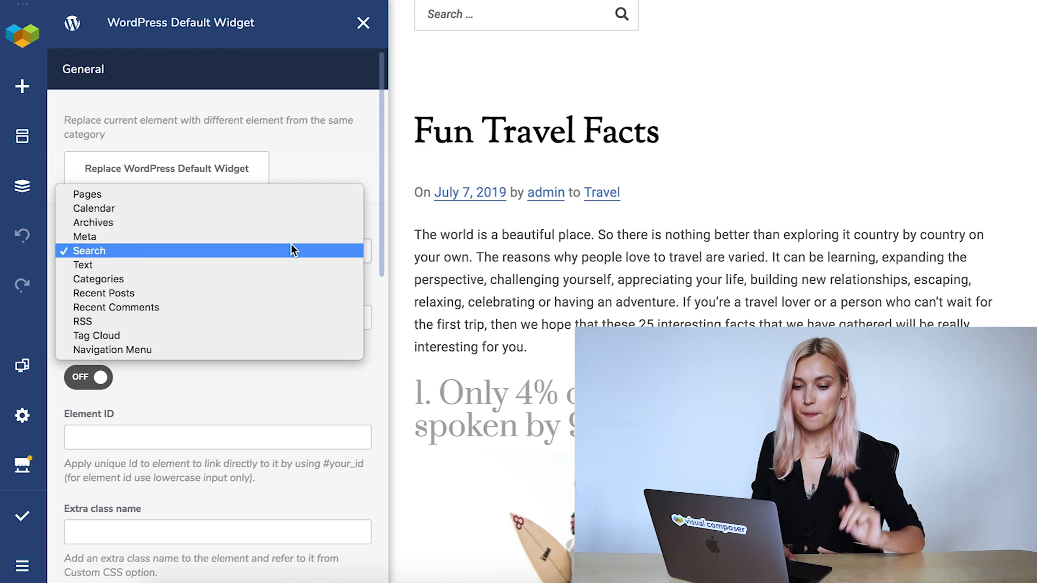
{"action": "left_click", "coordinate": [266, 294]}
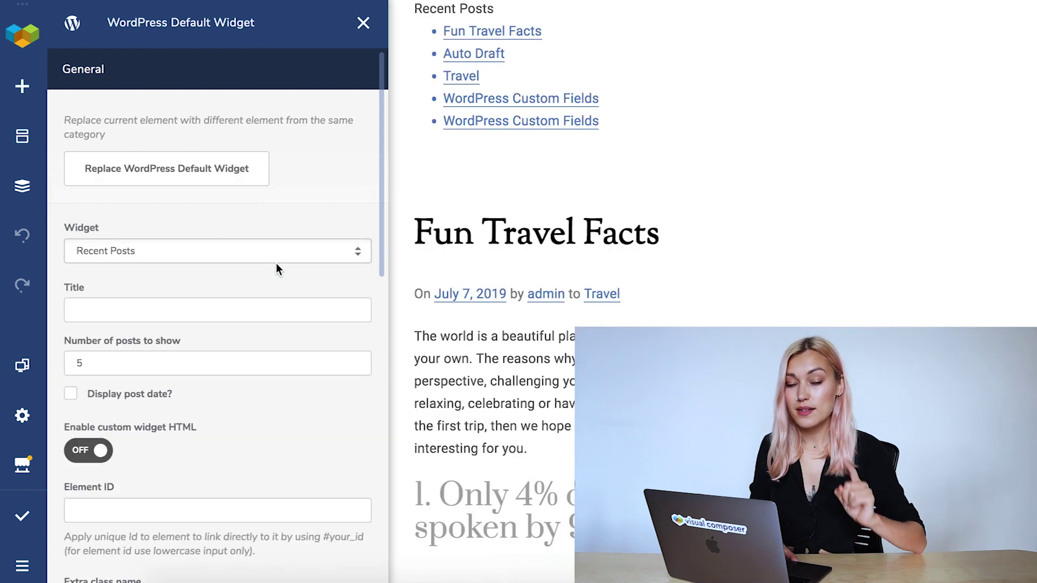
Drop a WordPress Custom Widget below Recent Posts and set it to Ultimate Social Subscribe Form
{"action": "left_click", "coordinate": [22, 86]}
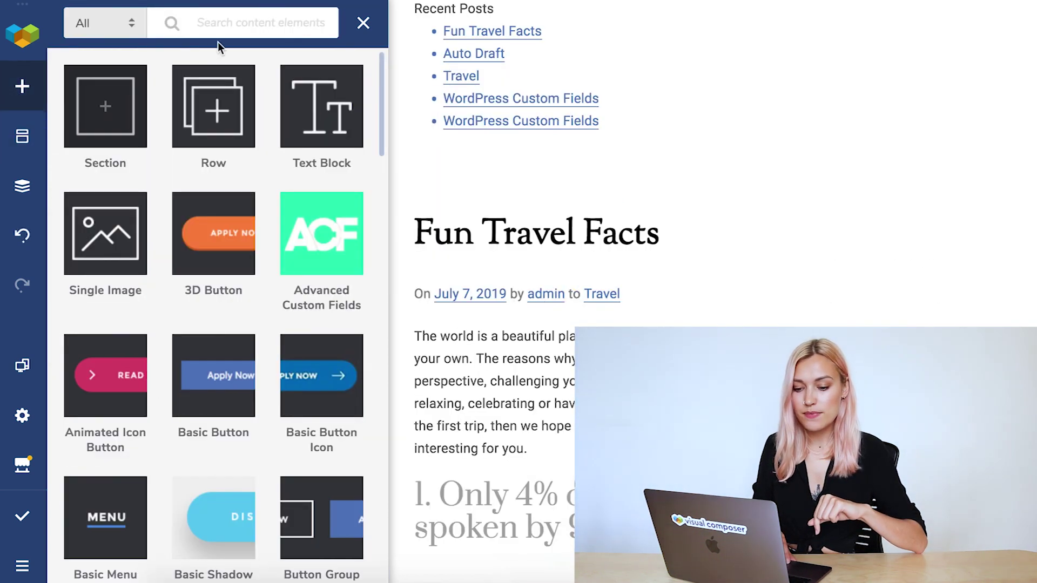
{"action": "type", "text": "widge"}
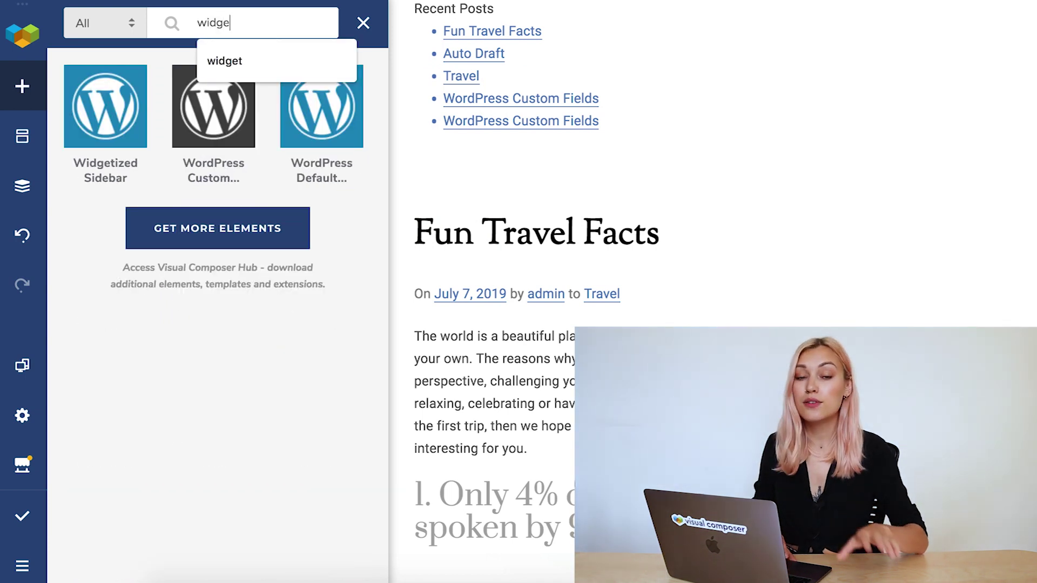
{"action": "mouse_move", "coordinate": [211, 126]}
{"action": "left_click_drag", "start_coordinate": [214, 166], "coordinate": [463, 158]}
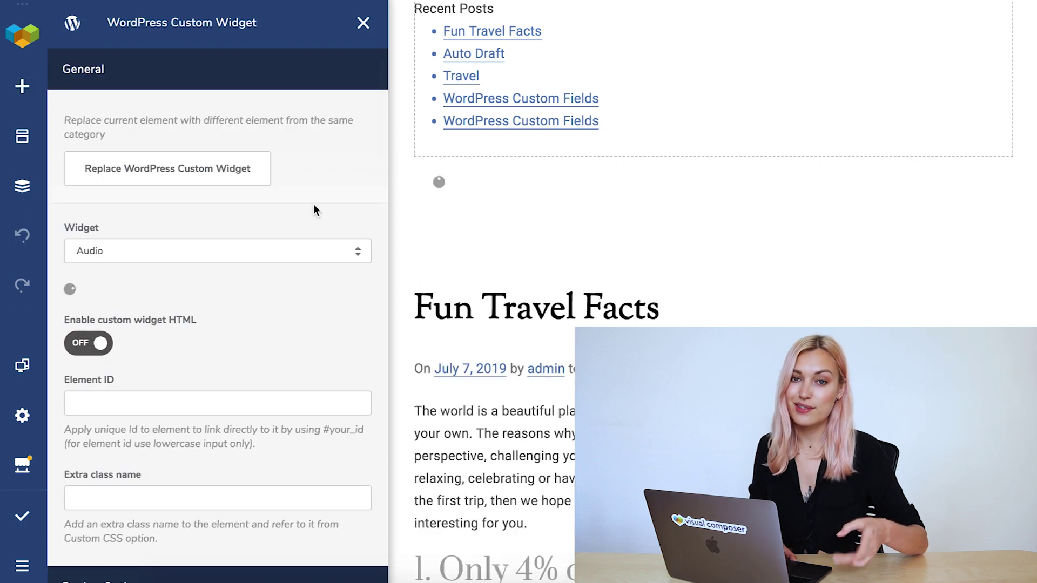
{"action": "left_click", "coordinate": [219, 252]}
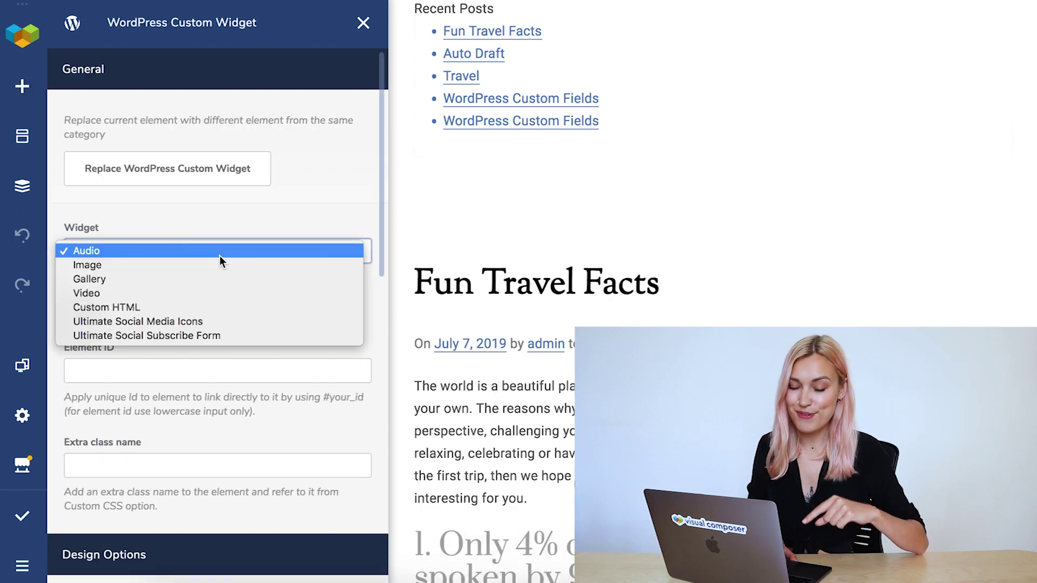
{"action": "left_click", "coordinate": [210, 335]}
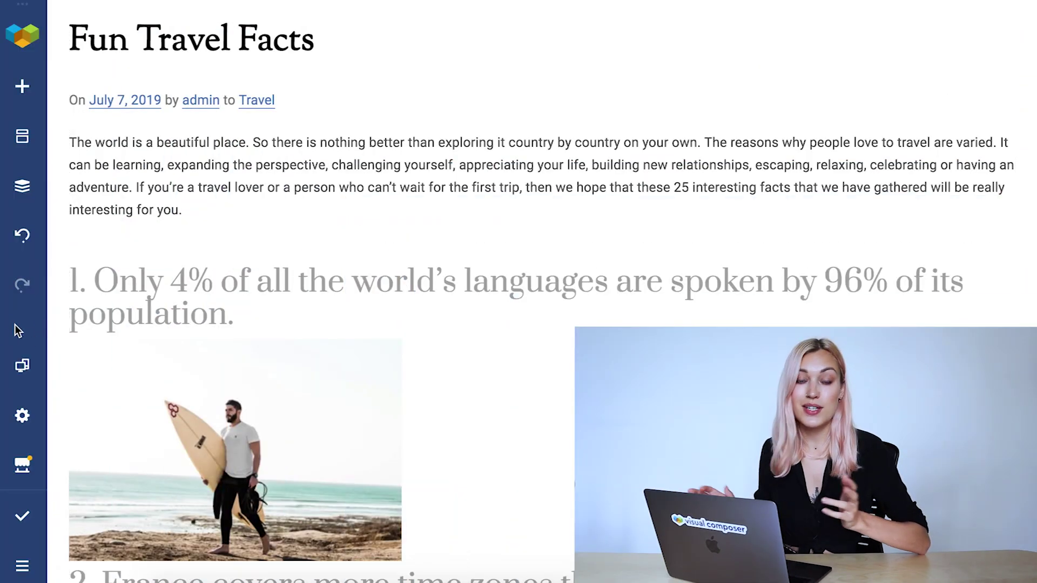
Drop a WordPress Default Widget under the intro paragraph and set its Widget type to Search
{"action": "left_click", "coordinate": [22, 92]}
{"action": "type", "text": "widget"}
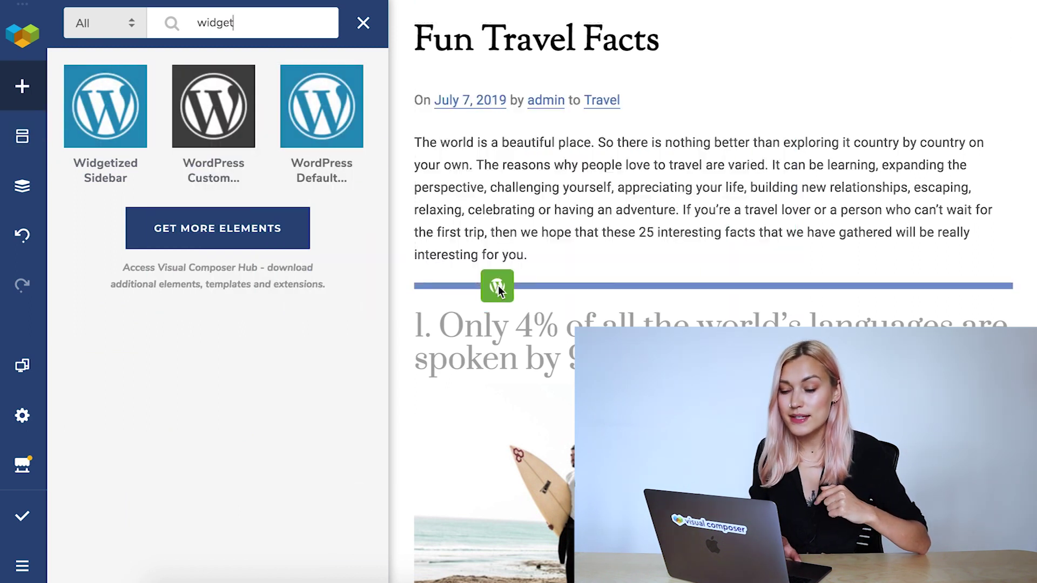
{"action": "left_click_drag", "start_coordinate": [498, 286], "coordinate": [498, 286]}
{"action": "left_click", "coordinate": [286, 250]}
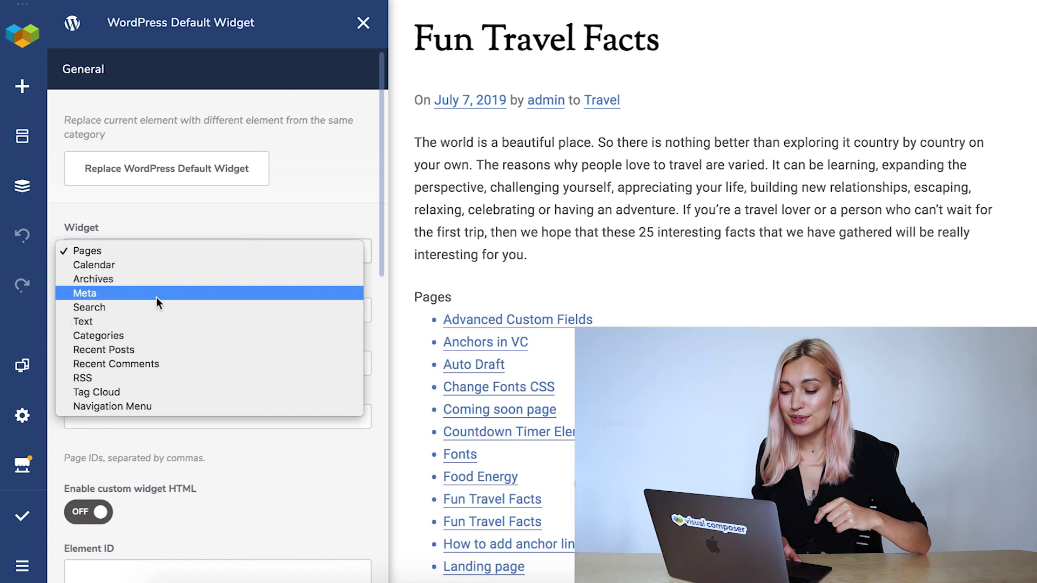
{"action": "left_click", "coordinate": [155, 306]}
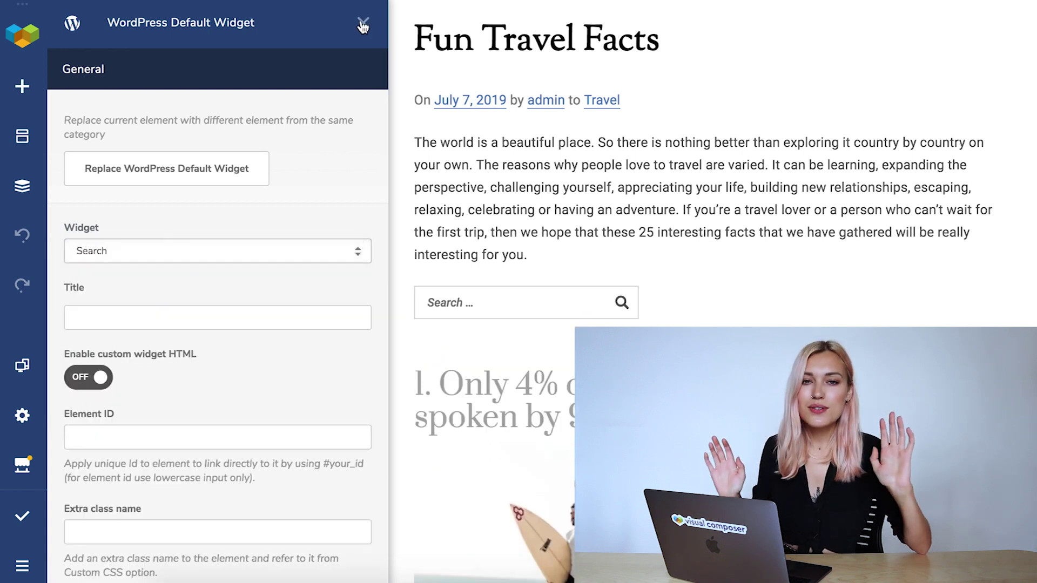